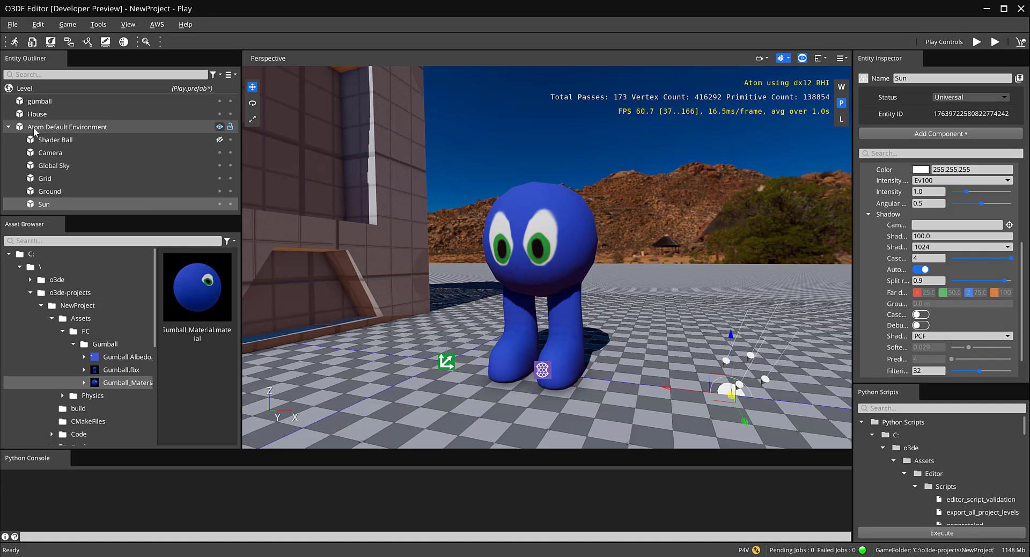
Step: Collapse the Atom Default Environment entity, select the gumball entity and look at the character in the scene
left_click(9, 127)
left_click(40, 101)
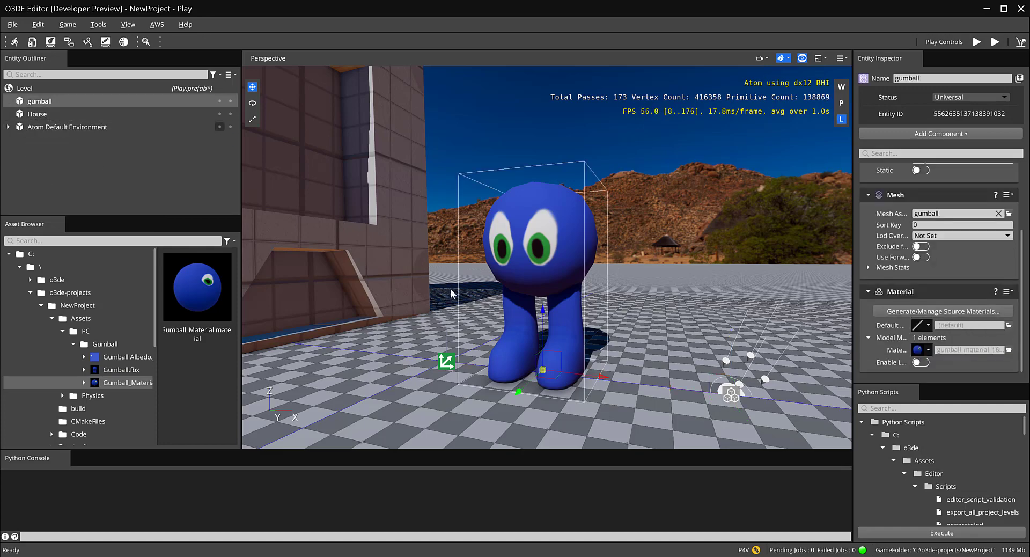
right_click_drag(541, 319, 532, 312)
left_click_drag(541, 319, 550, 279, "alt")
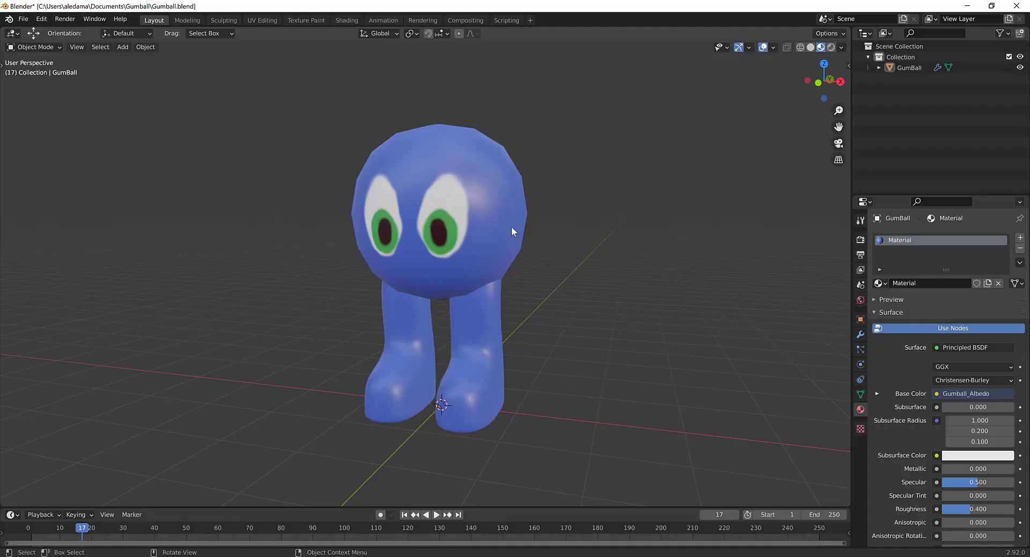
Step: Switch to Blender, enter texture painting for GumBall and add a 1024 × 1024 px Roughness paint slot named Material Roughness
scroll(454, 201, "up", 5)
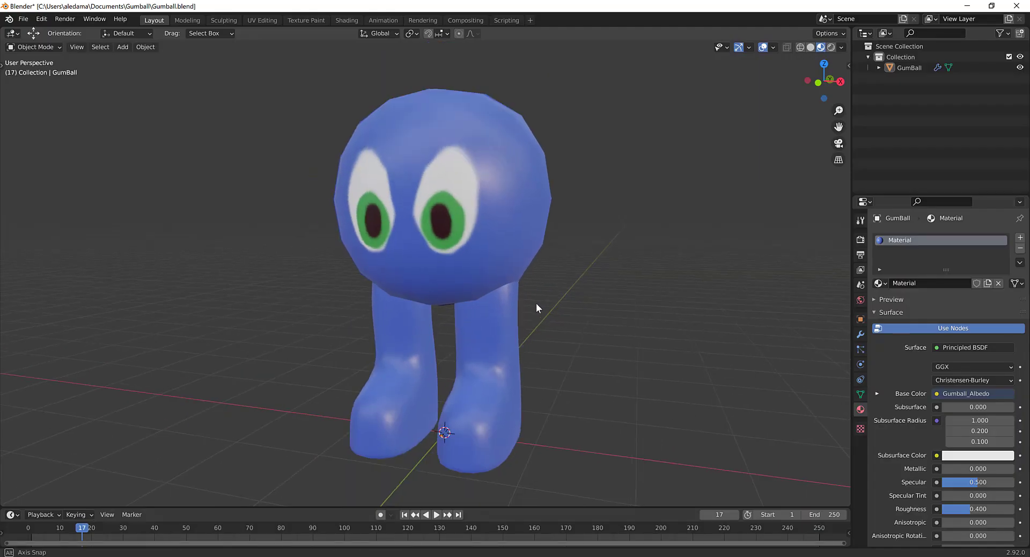
middle_click_drag(536, 304, 491, 200)
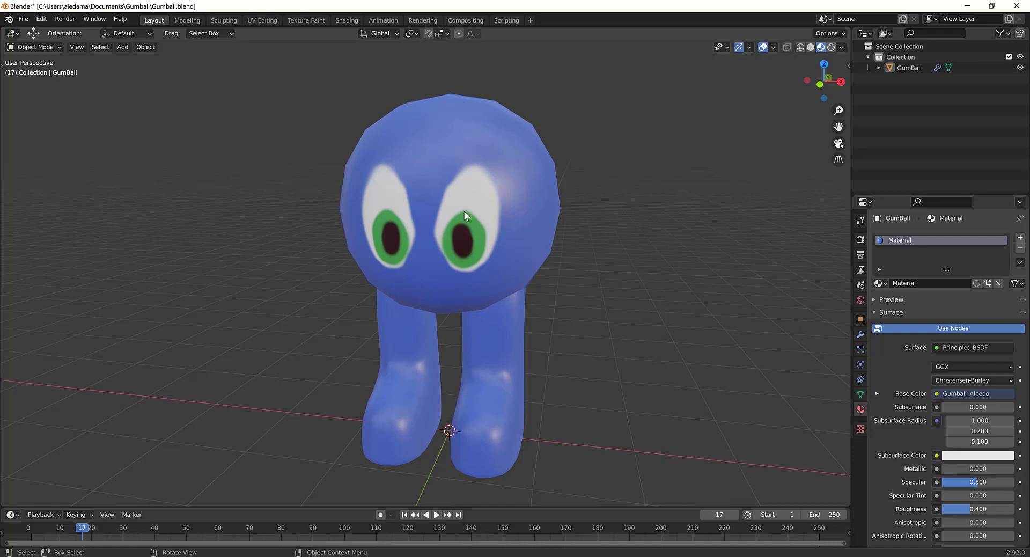
left_click(308, 19)
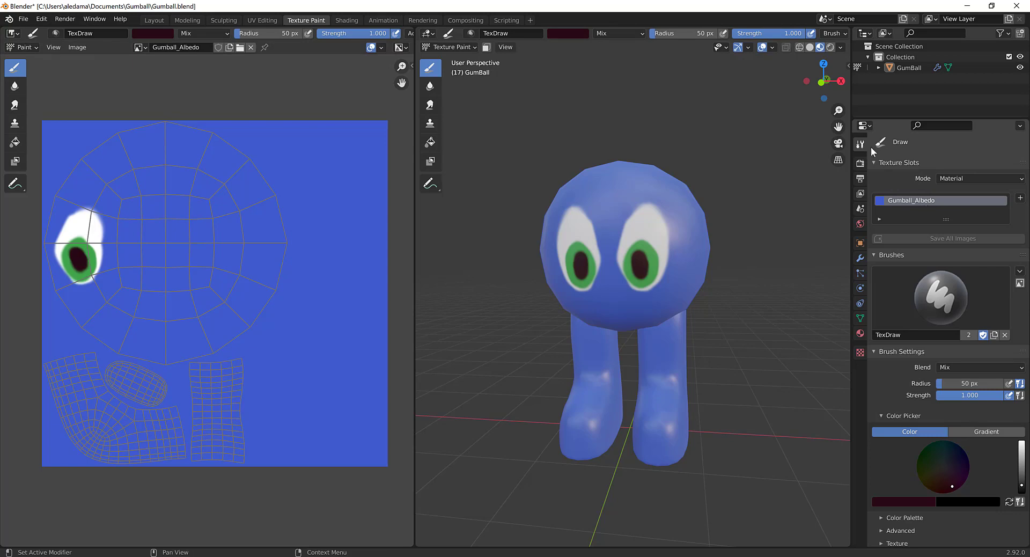
left_click(1020, 198)
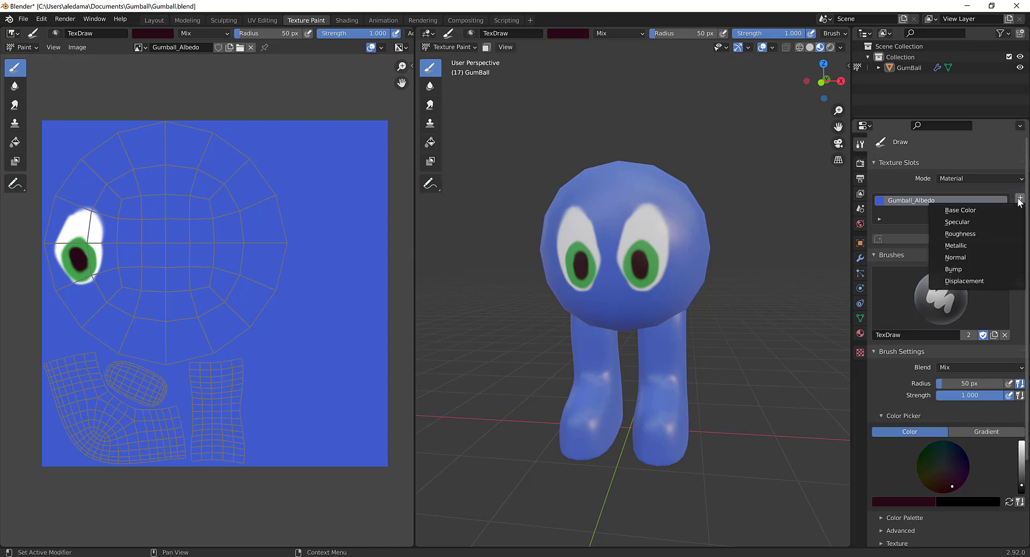
left_click(969, 234)
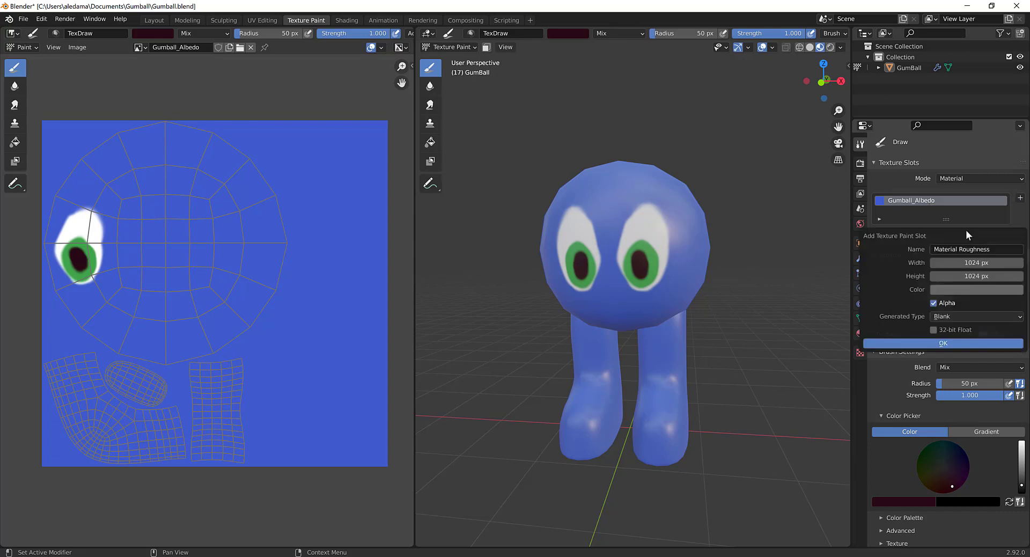
left_click(954, 342)
Step: Set the brush to black with a 176 px radius and undo a trial stroke across the head's UV island
middle_click_drag(711, 349, 618, 252)
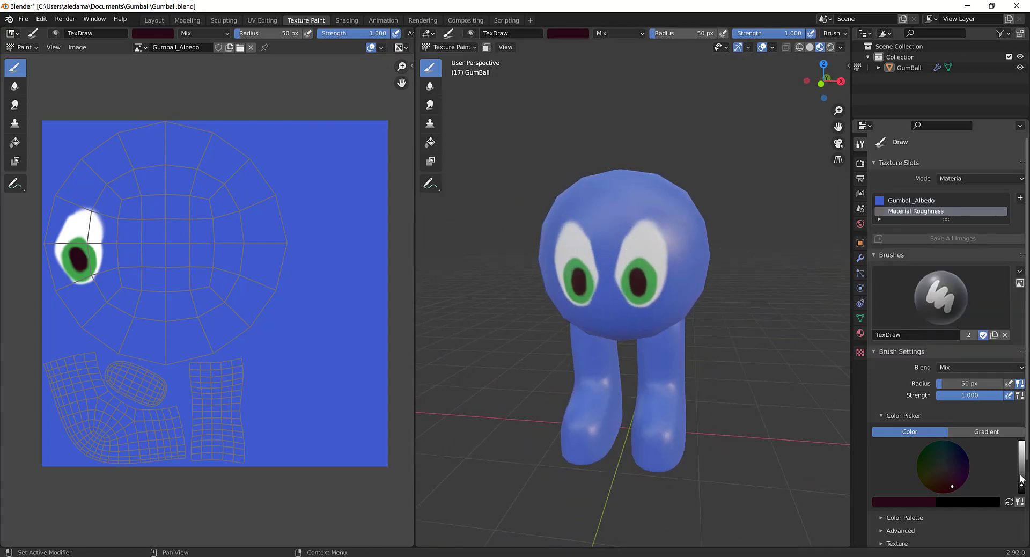
left_click_drag(1022, 490, 1021, 498)
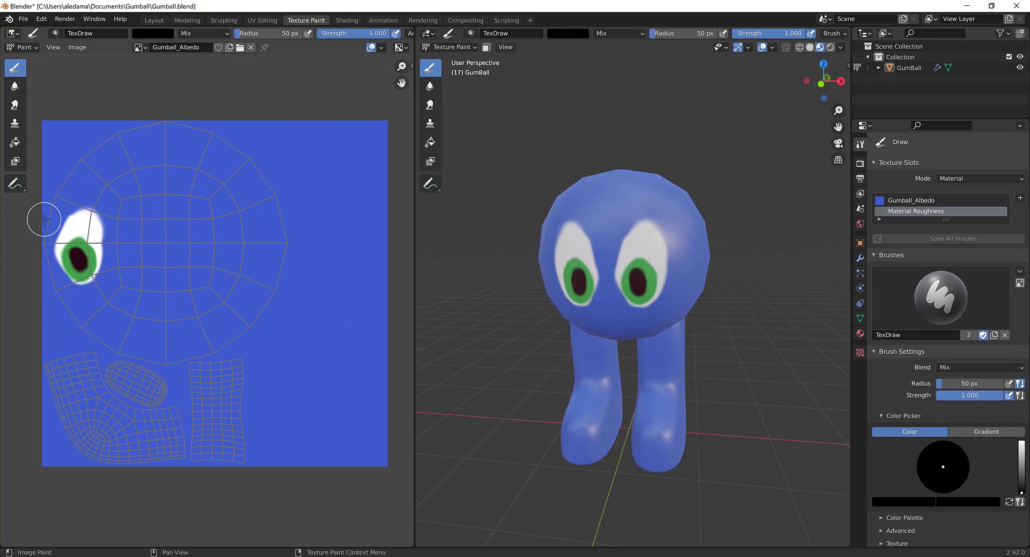
key("f")
left_click(95, 223)
mouse_move(166, 258)
left_mouse_down()
mouse_move(167, 235)
mouse_move(122, 246)
left_mouse_up()
key("ctrl+z")
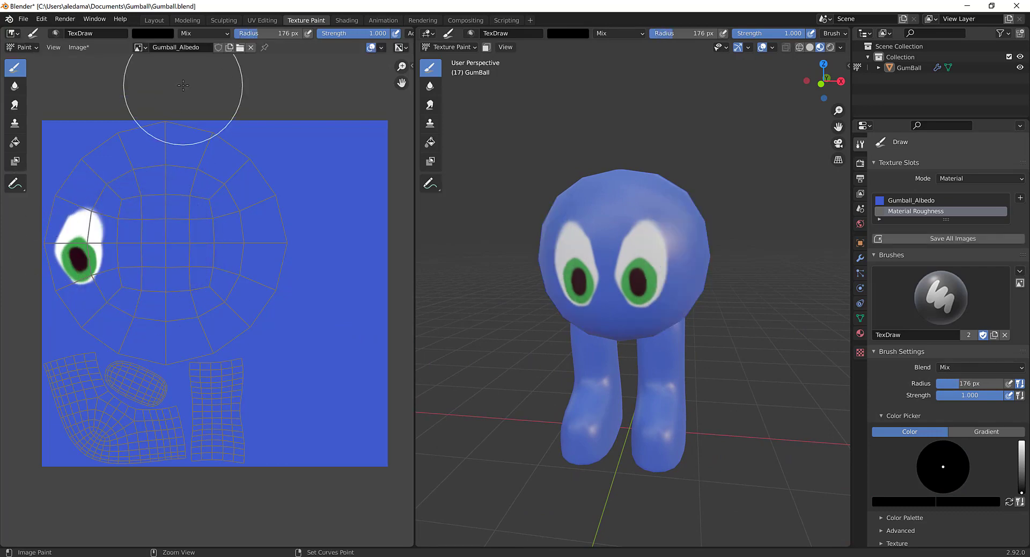
Step: Show the Material Roughness image in the image editor and paint the head's UV island black
left_click(142, 48)
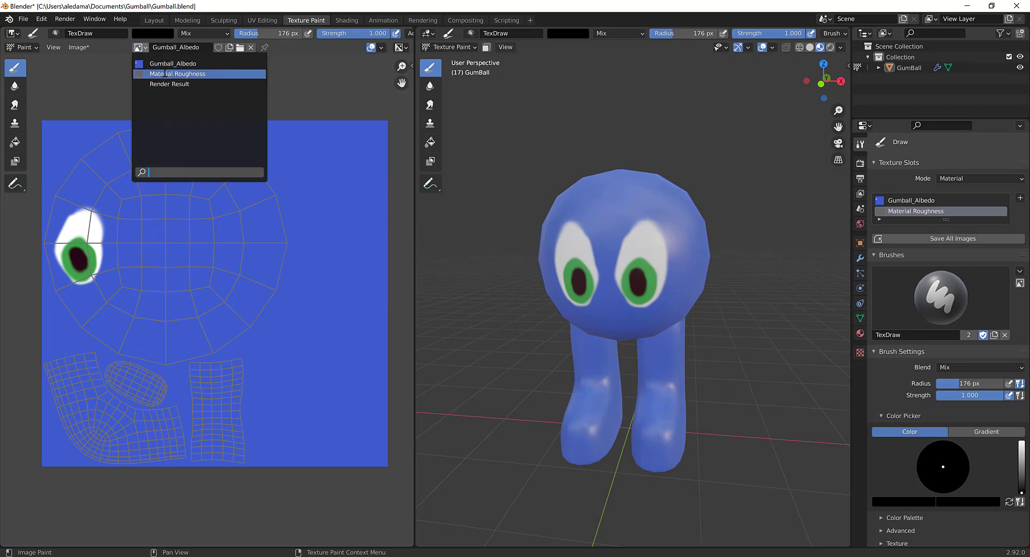
left_click(184, 78)
left_click(198, 252)
mouse_move(198, 253)
left_mouse_down()
mouse_move(161, 214)
mouse_move(215, 268)
mouse_move(183, 221)
mouse_move(181, 309)
mouse_move(134, 317)
mouse_move(172, 104)
mouse_move(231, 247)
mouse_move(102, 291)
mouse_move(75, 258)
mouse_move(198, 300)
left_mouse_up()
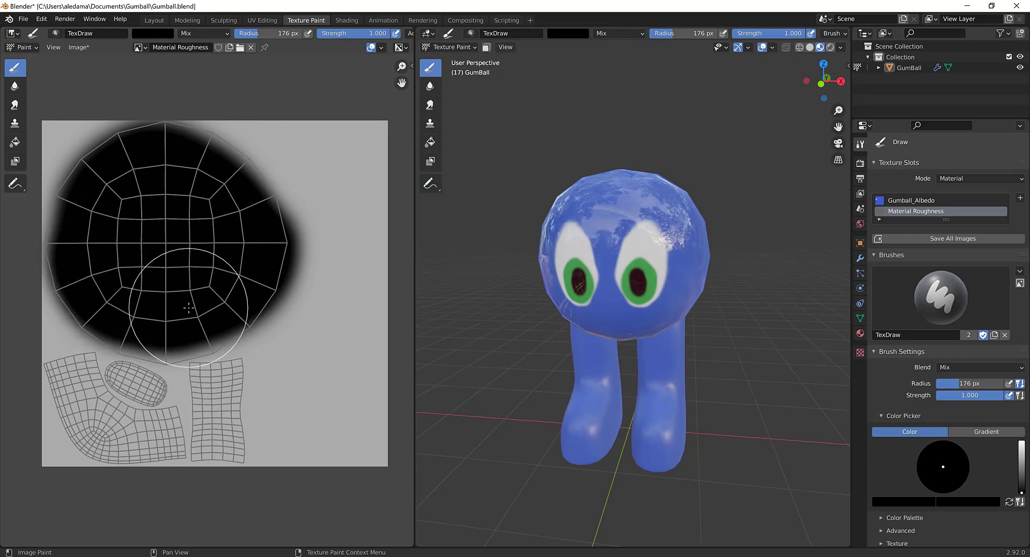
mouse_move(651, 301)
middle_mouse_down()
mouse_move(681, 290)
mouse_move(661, 338)
mouse_move(582, 317)
mouse_move(665, 295)
mouse_move(531, 280)
middle_mouse_up()
scroll(652, 298, "up", 3)
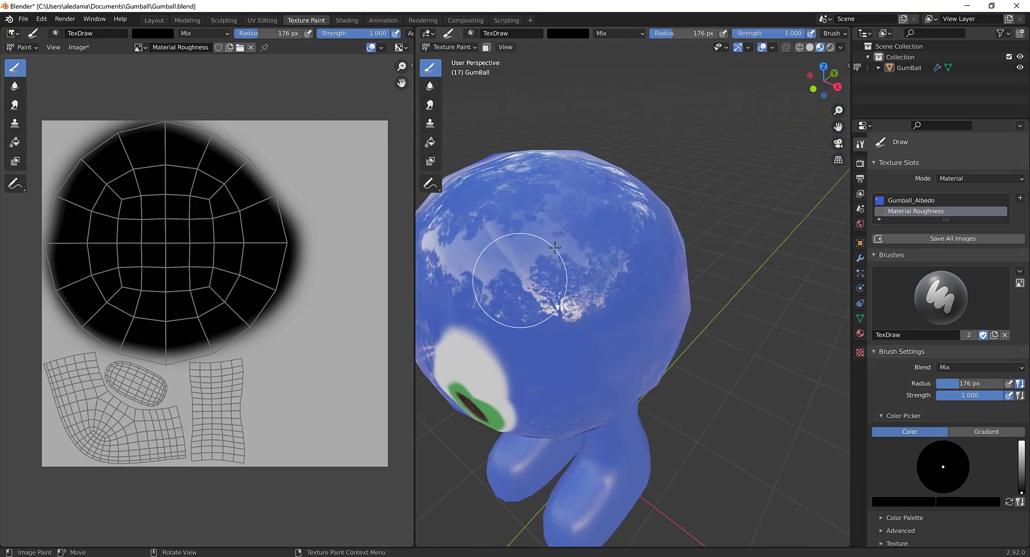
Step: Change the brush colour to white and paint the head and leg UV islands white on the roughness map
left_click_drag(1022, 491, 1022, 441)
mouse_move(301, 236)
left_mouse_down()
mouse_move(252, 234)
mouse_move(156, 172)
mouse_move(236, 225)
mouse_move(182, 256)
mouse_move(209, 338)
mouse_move(138, 311)
mouse_move(145, 102)
mouse_move(189, 262)
left_mouse_up()
left_click_drag(264, 231, 340, 277)
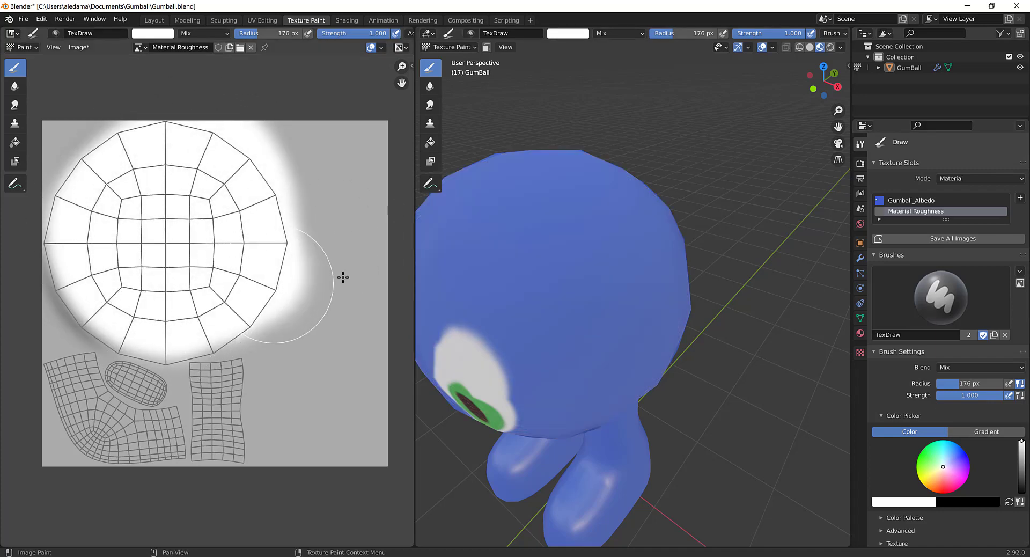
mouse_move(668, 373)
middle_mouse_down()
mouse_move(733, 337)
mouse_move(656, 375)
middle_mouse_up()
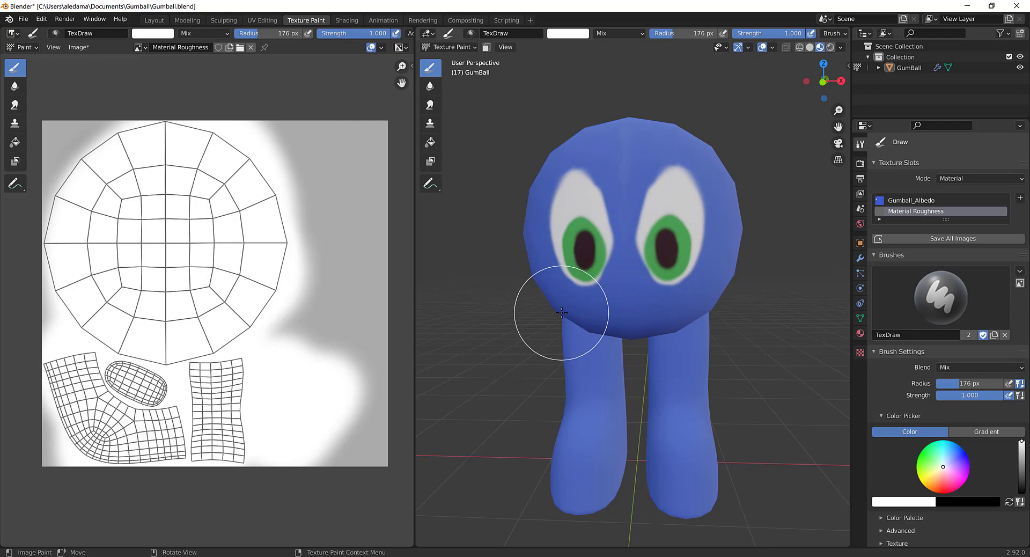
scroll(617, 253, "up", 5)
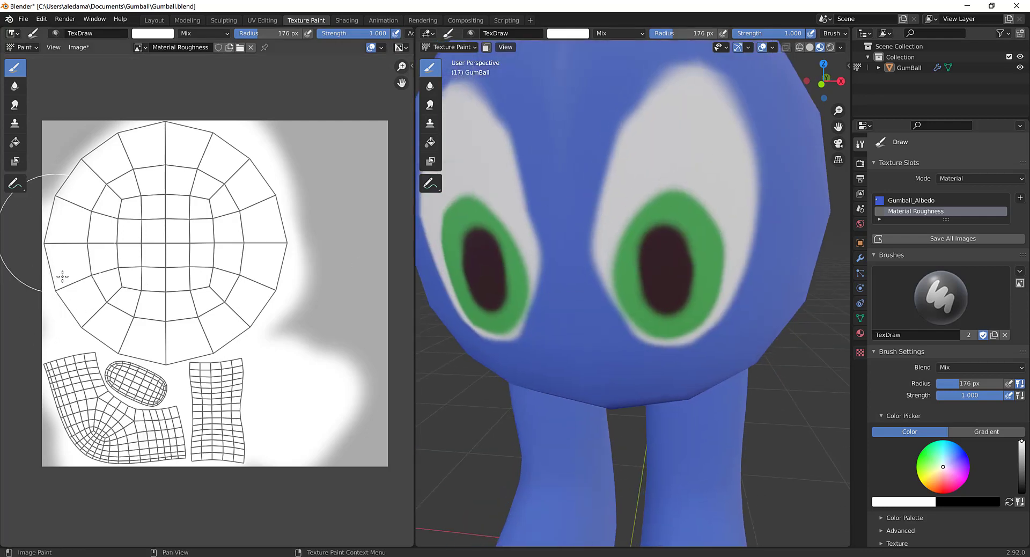
left_click_drag(253, 206, 376, 225)
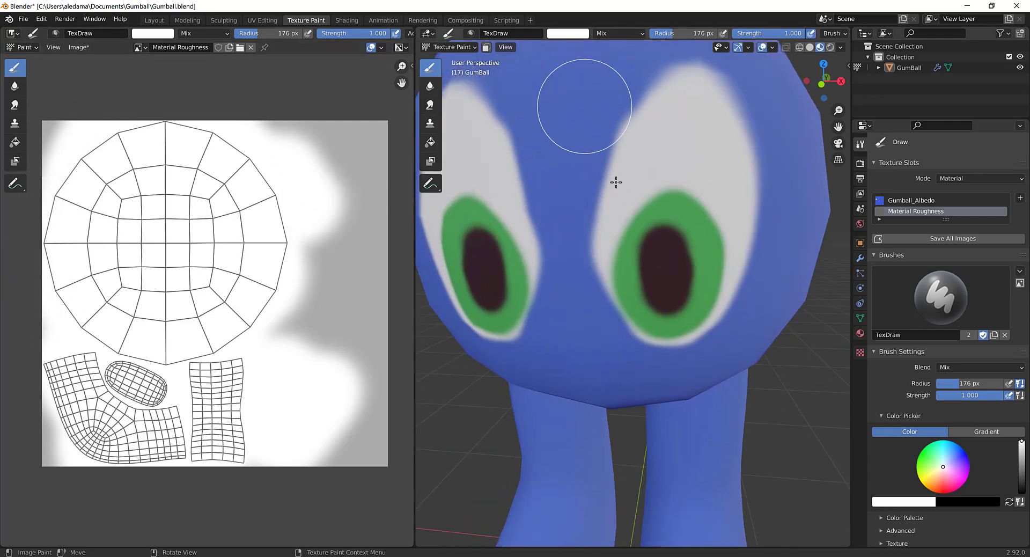
Step: Paint the eye area light grey on the roughness map, reducing the brush radius to 90 px
left_click_drag(1022, 441, 1021, 454)
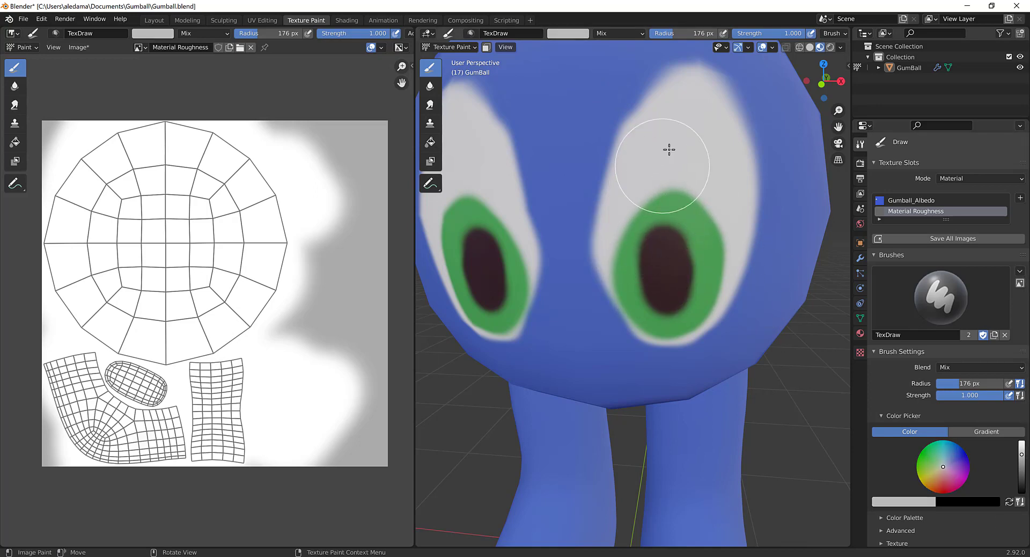
left_click_drag(688, 137, 705, 247)
scroll(707, 256, "down", 4)
middle_click_drag(704, 299, 668, 263)
scroll(633, 244, "up", 2)
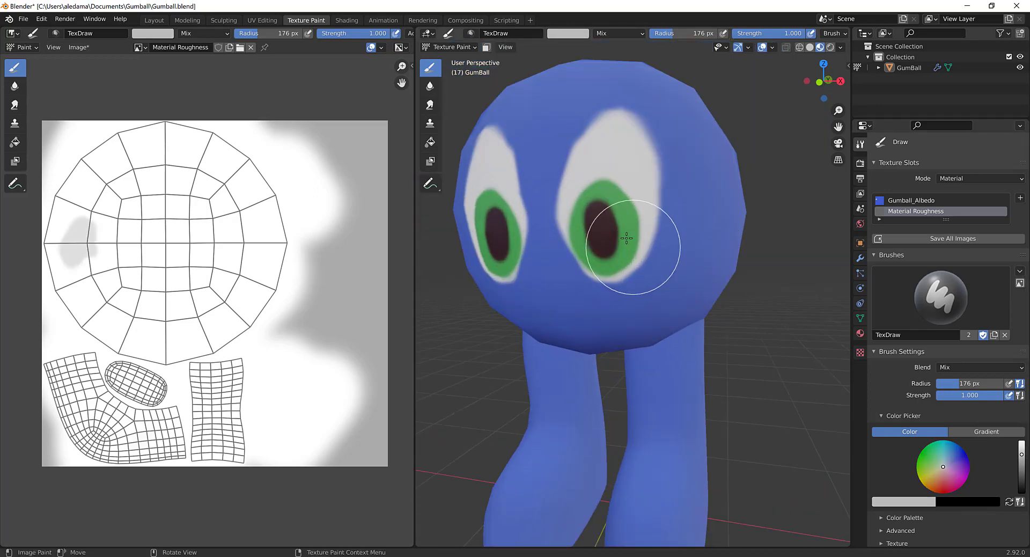
key("f")
left_click(648, 217)
left_click_drag(607, 143, 615, 242)
mouse_move(621, 239)
middle_mouse_down()
mouse_move(627, 247)
mouse_move(689, 220)
middle_mouse_up()
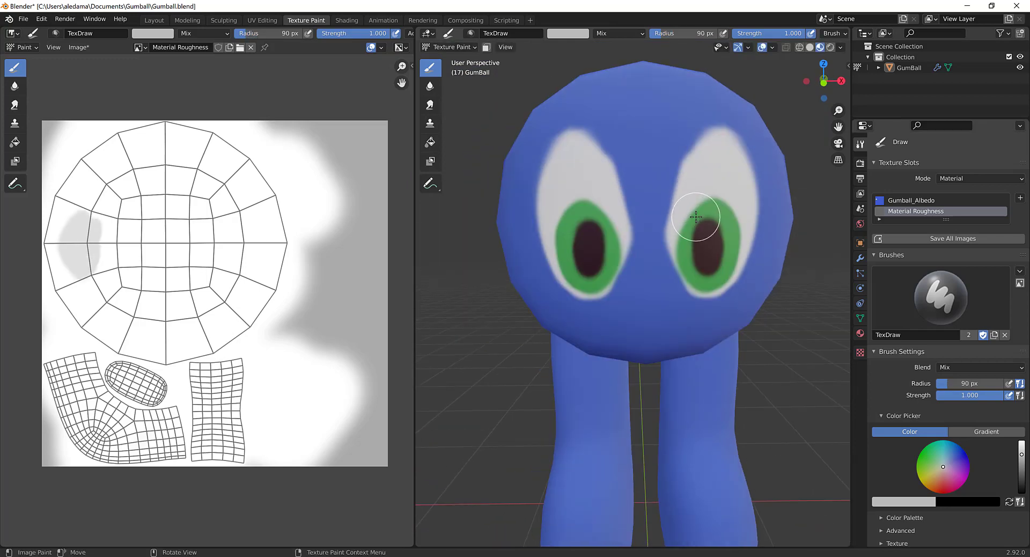
Step: Switch the brush to a darker grey and paint over the whole eye on the model's roughness map
key("s")
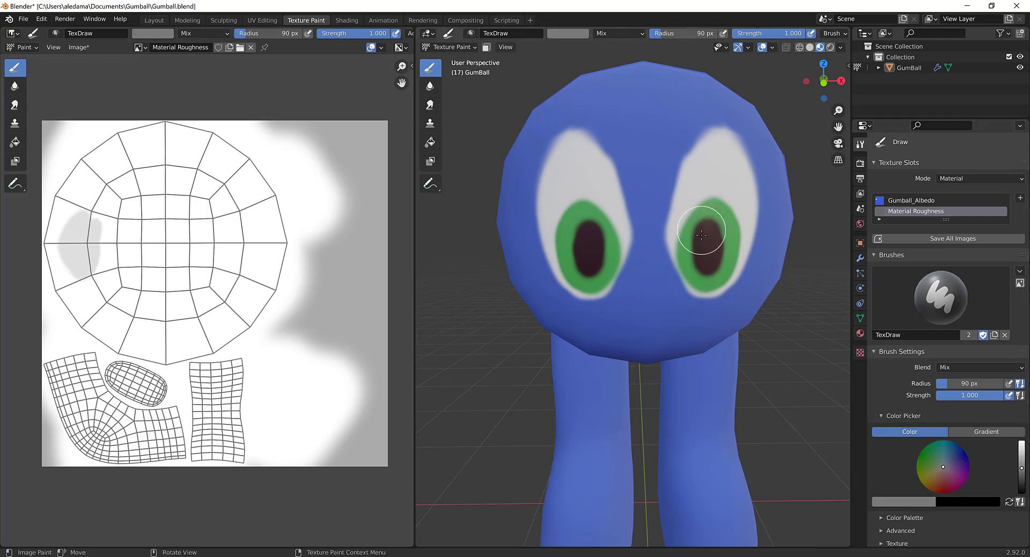
middle_click_drag(722, 215, 706, 228)
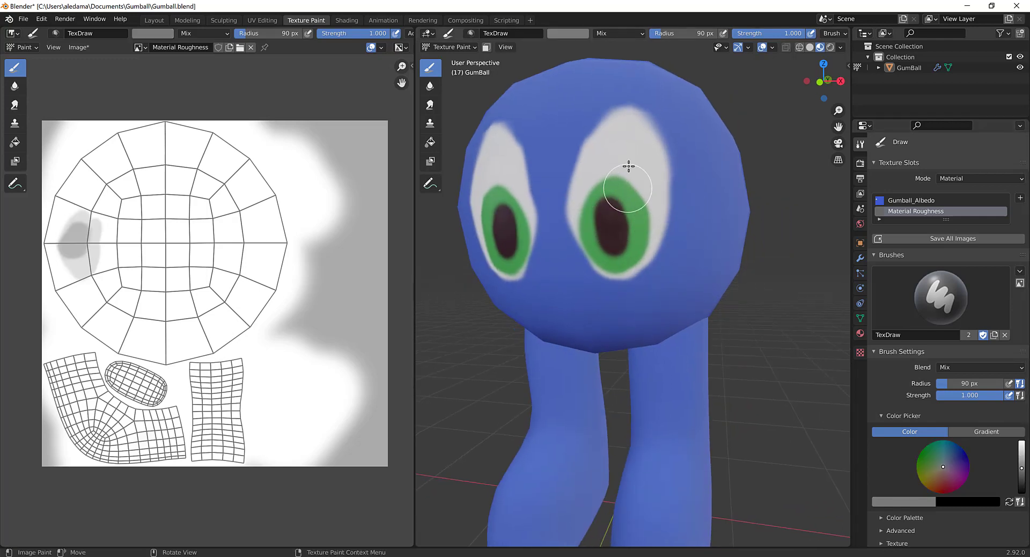
middle_click_drag(635, 183, 611, 248)
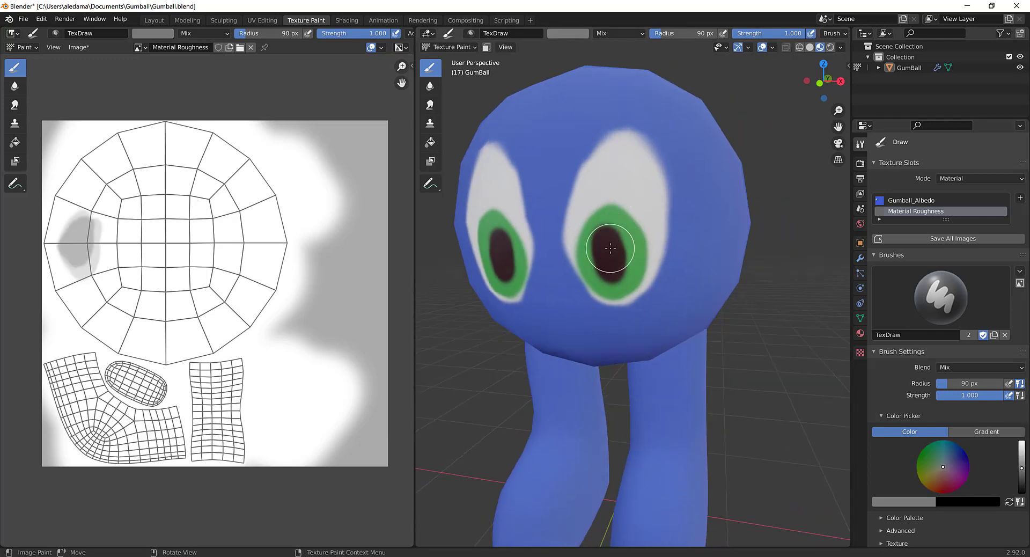
key("z")
left_click(613, 310)
middle_click_drag(619, 248, 613, 256)
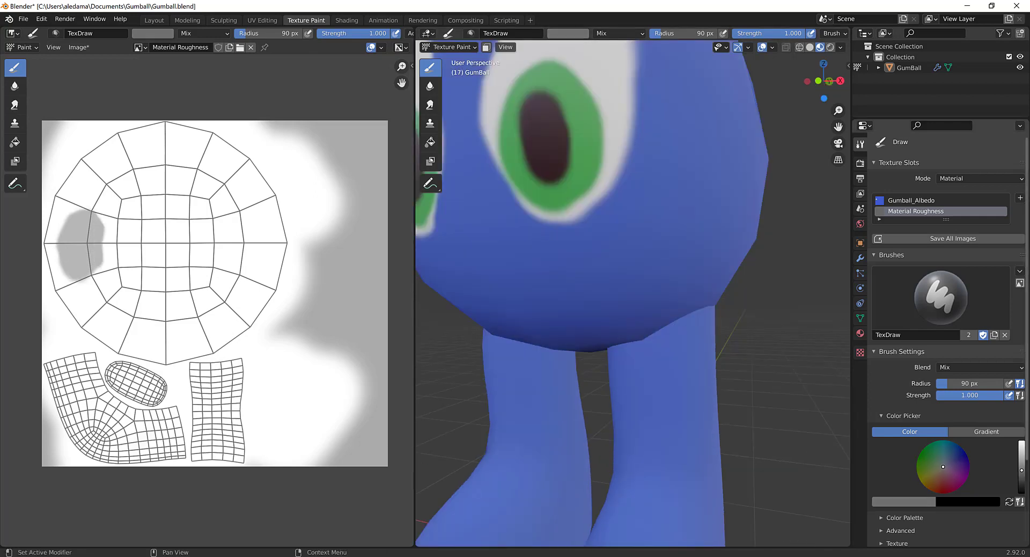
mouse_move(643, 173)
middle_mouse_down()
mouse_move(655, 199)
mouse_move(565, 334)
middle_mouse_up()
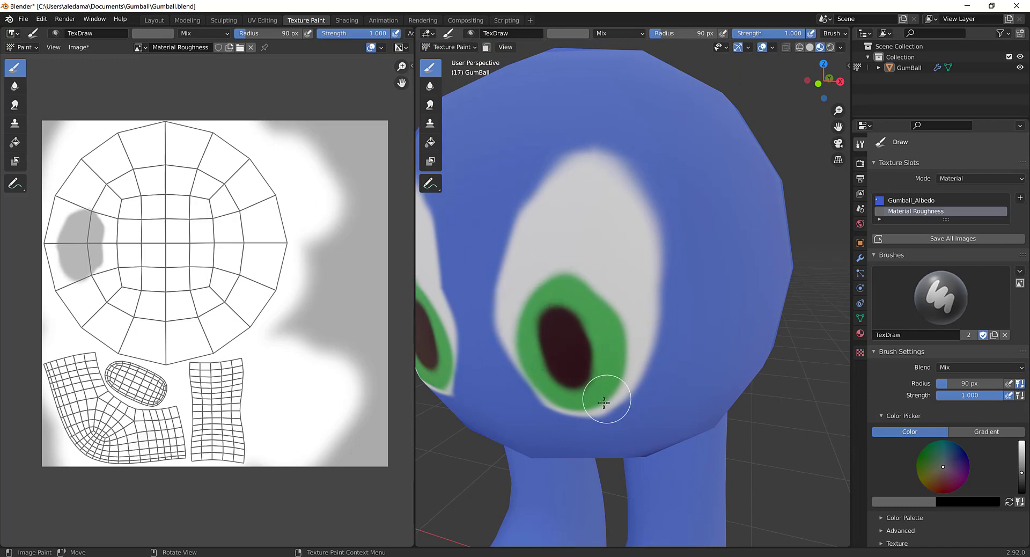
Step: Preview the painted eyes in Rendered shading and return the viewport to Material Preview
scroll(589, 189, "down", 2)
key("z")
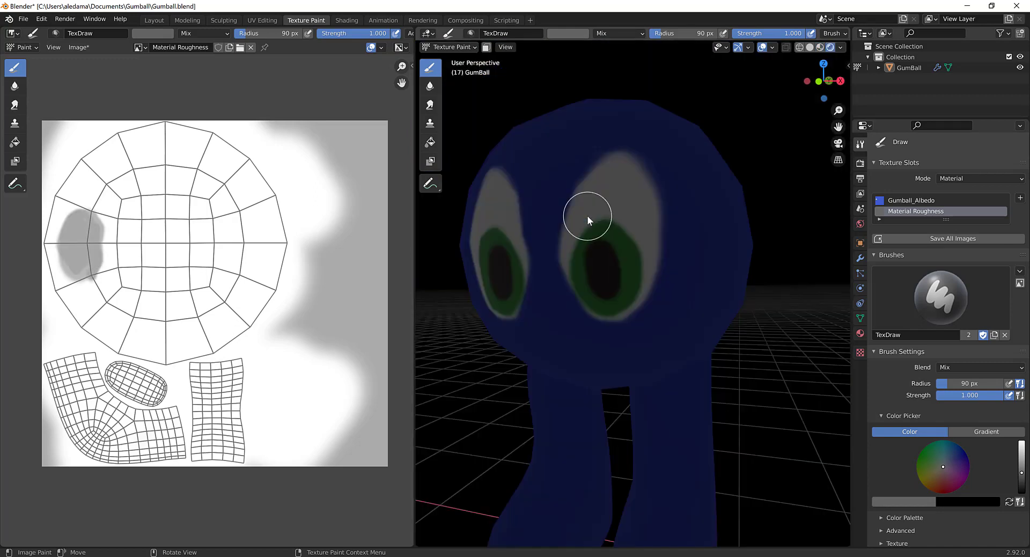
middle_click_drag(599, 229, 667, 259)
key("z")
left_click(664, 314)
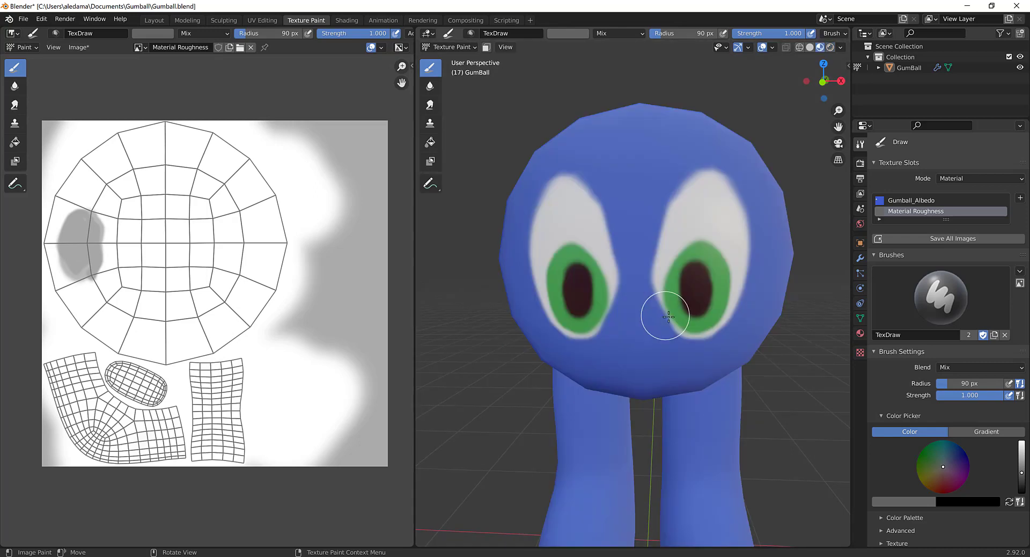
Step: Try extending the grey roughness paint past the eye's outer edge and undo the stroke
middle_click_drag(661, 307, 663, 315)
mouse_move(697, 245)
left_mouse_down()
mouse_move(704, 223)
mouse_move(688, 194)
left_mouse_up()
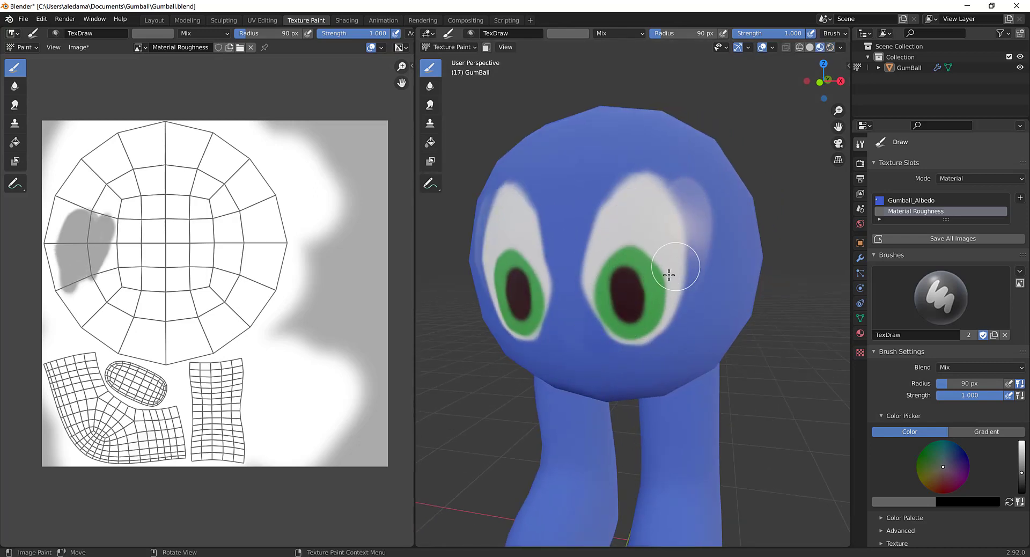
middle_click_drag(667, 265, 626, 245)
key("ctrl+z")
scroll(653, 194, "down", 2)
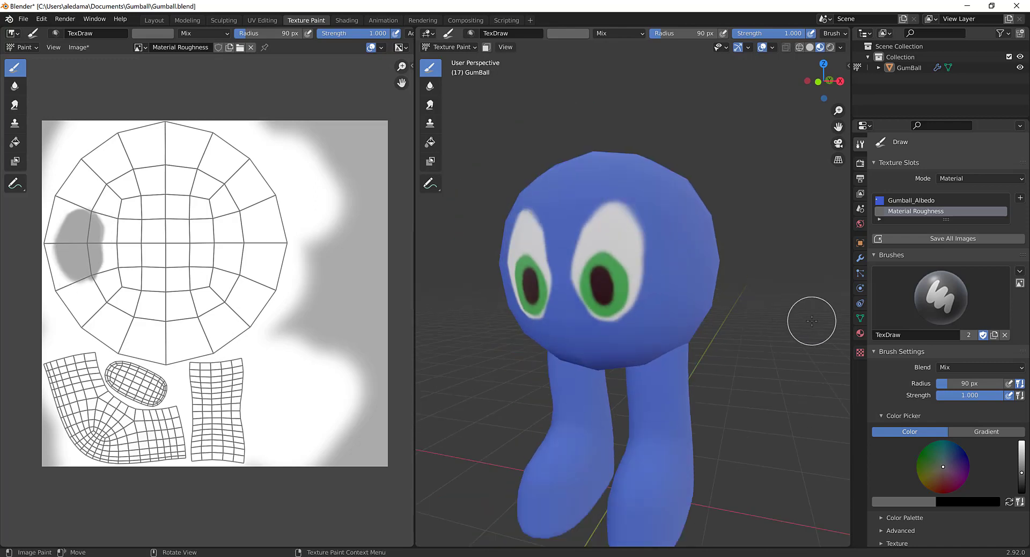
Step: Add a black 1024 × 1024 px Metallic texture paint slot named Material Metallic
left_click(1020, 198)
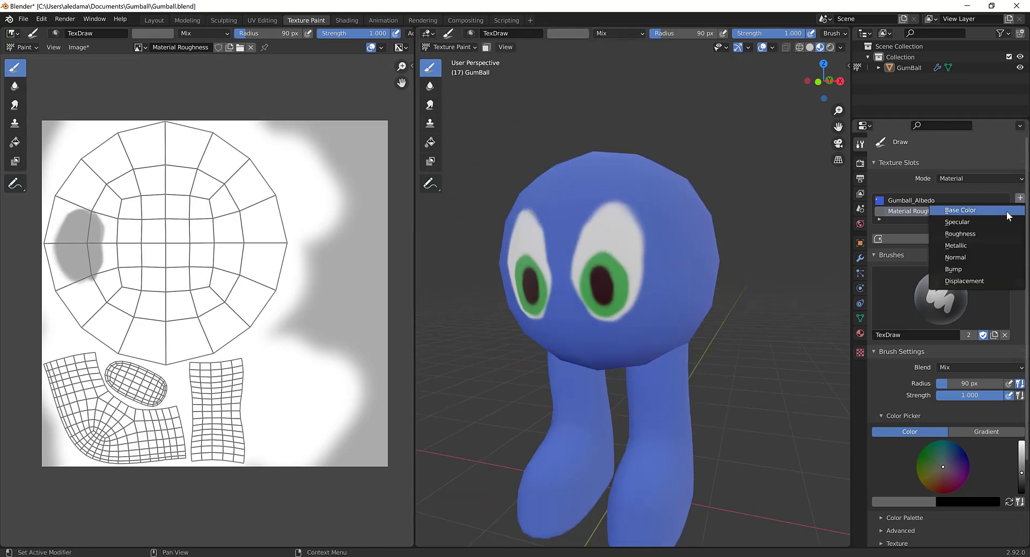
left_click(964, 245)
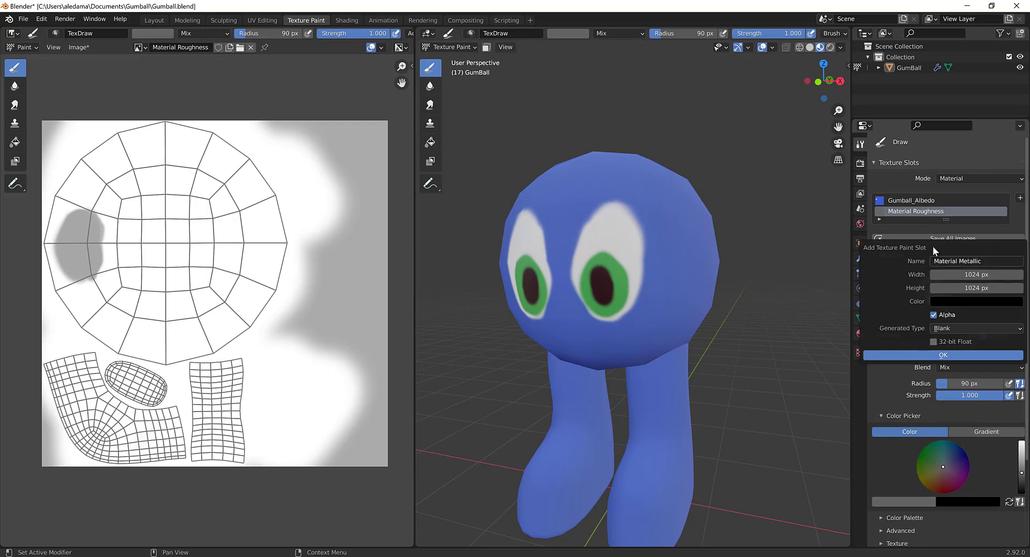
left_click(934, 353)
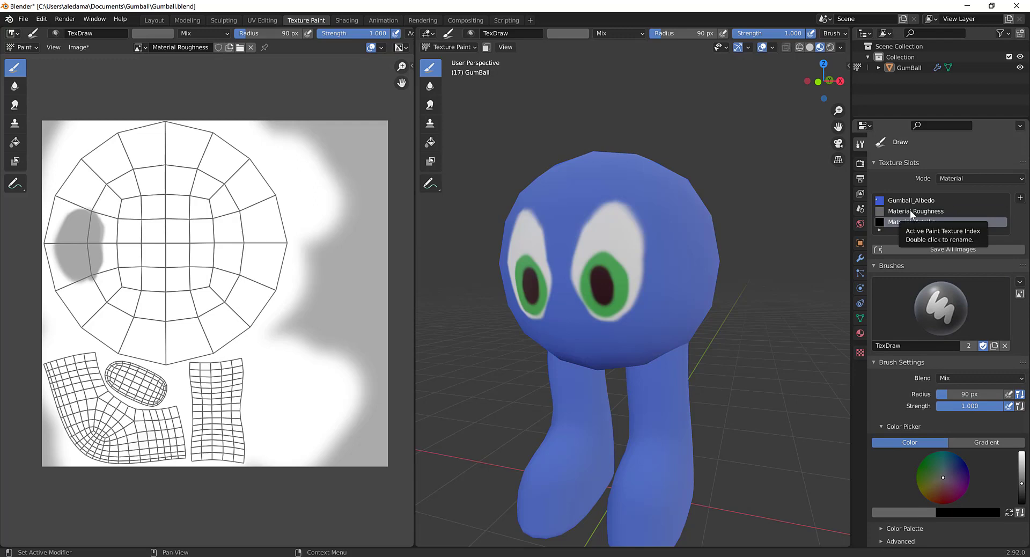
Step: Set the brush colour to white and paint over the eye on the Material Metallic map
scroll(639, 261, "up", 5)
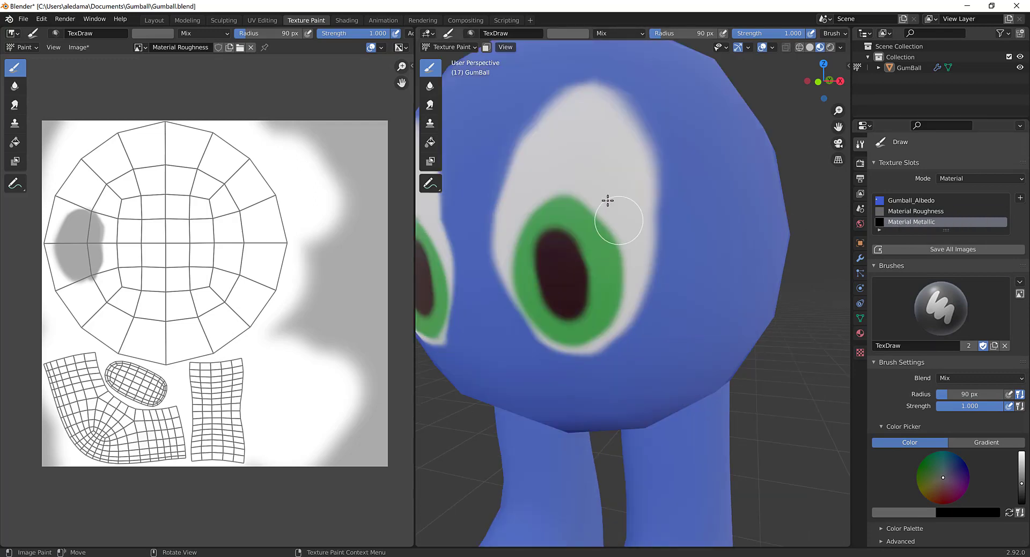
left_click_drag(1023, 484, 1022, 450)
mouse_move(564, 175)
left_mouse_down()
mouse_move(563, 269)
mouse_move(545, 258)
mouse_move(567, 223)
mouse_move(543, 239)
mouse_move(543, 299)
mouse_move(524, 281)
mouse_move(570, 336)
mouse_move(609, 288)
mouse_move(543, 253)
mouse_move(570, 281)
mouse_move(529, 201)
mouse_move(561, 131)
left_mouse_up()
mouse_move(513, 239)
left_mouse_down()
mouse_move(525, 291)
mouse_move(553, 320)
mouse_move(642, 236)
mouse_move(635, 156)
mouse_move(592, 98)
mouse_move(561, 157)
mouse_move(604, 168)
mouse_move(591, 322)
mouse_move(574, 340)
mouse_move(623, 293)
mouse_move(529, 315)
left_mouse_up()
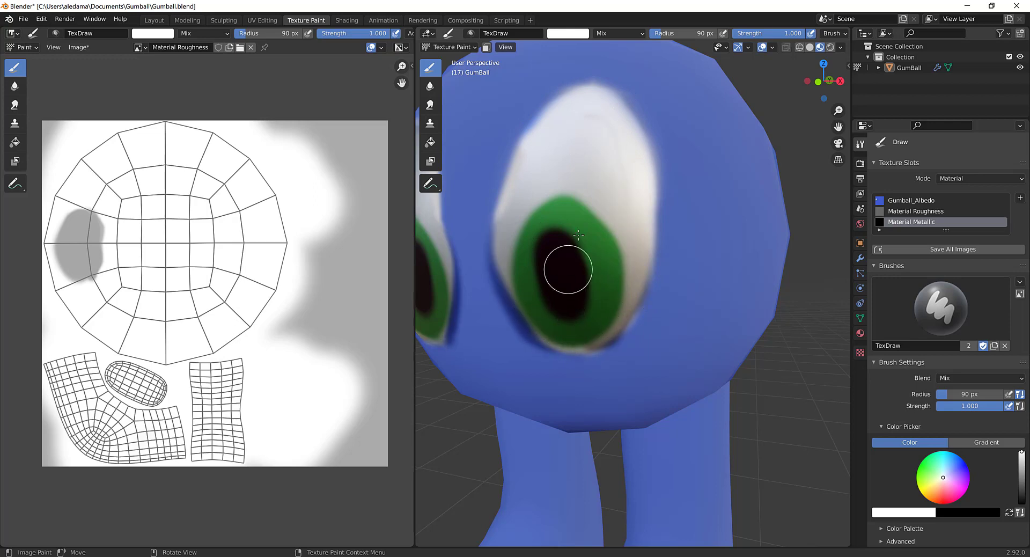
Step: Undo the last two paint strokes on the Material Metallic map and reduce the brush radius to 67 px
scroll(643, 296, "down", 5)
scroll(642, 297, "up", 1)
key("ctrl+z")
key("ctrl+z")
key("f")
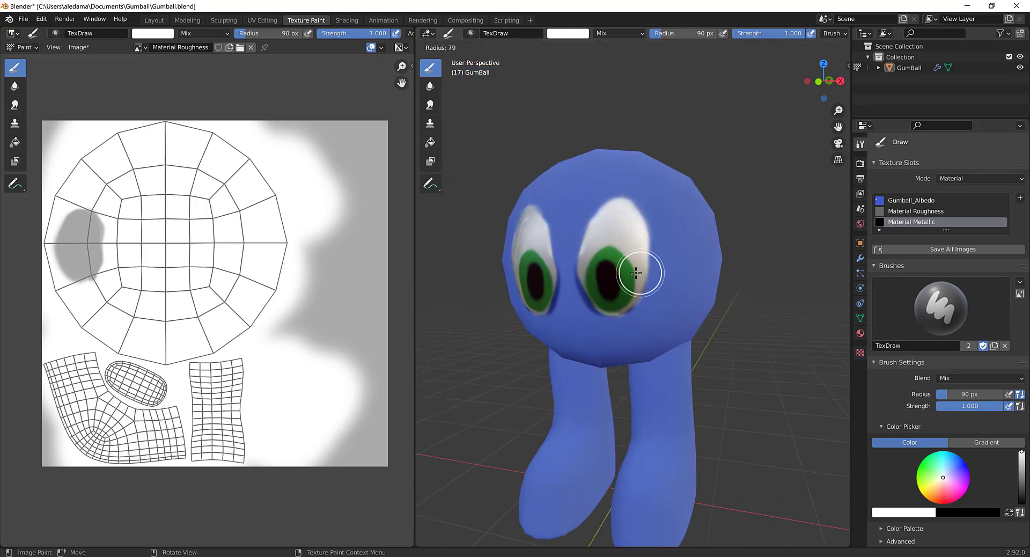
left_click(635, 265)
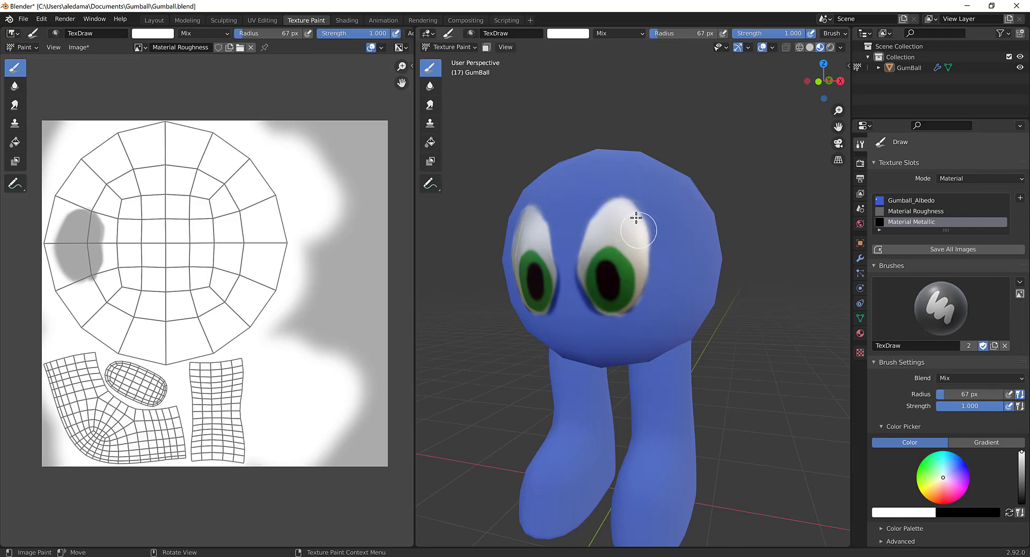
Step: Display the Material Metallic image in the Image Editor
left_click(146, 47)
left_click(169, 67)
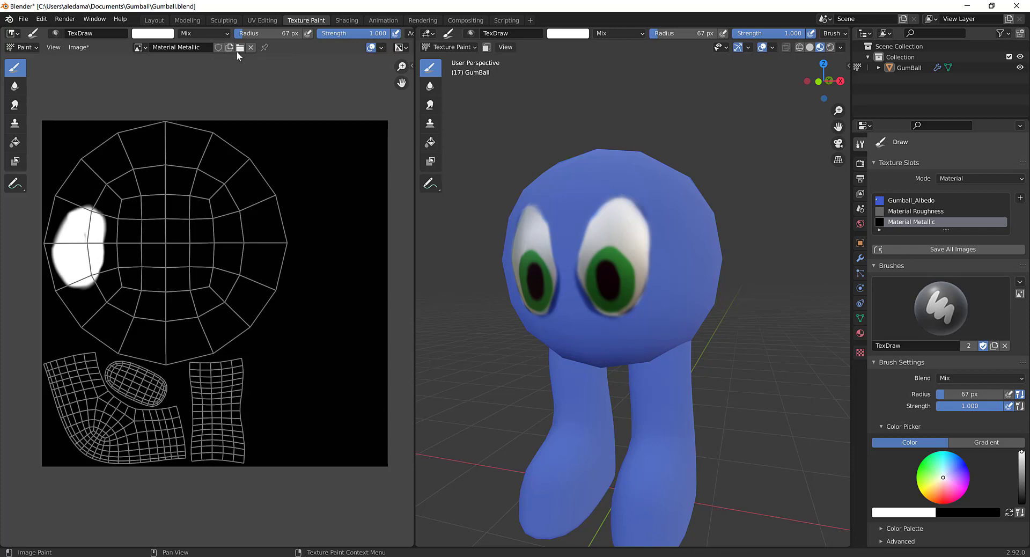
left_click(141, 48)
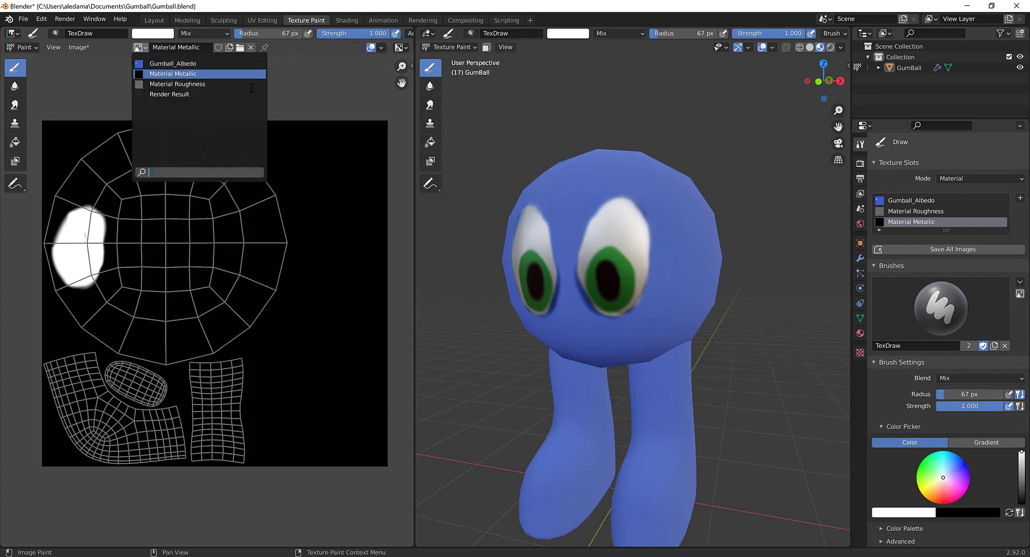
left_click(309, 81)
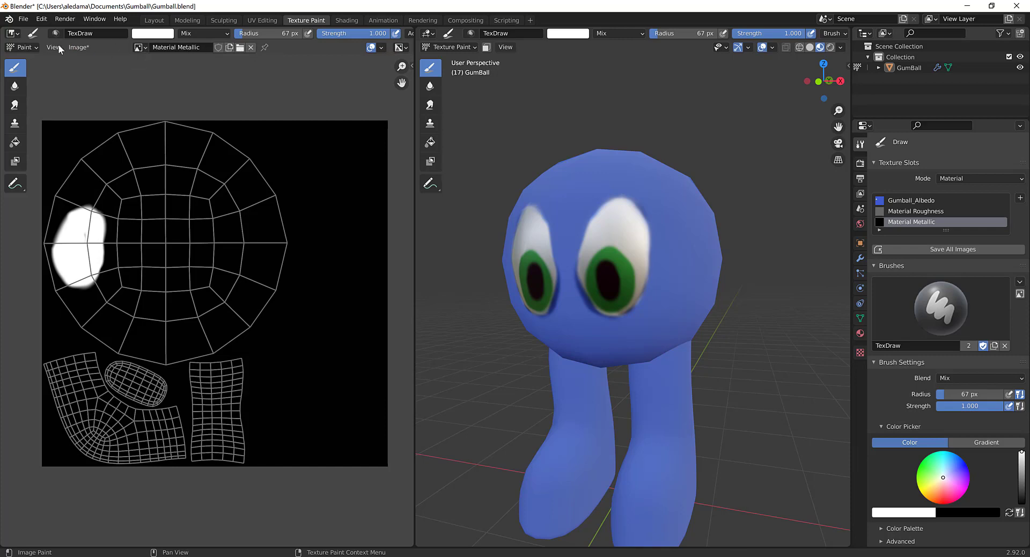
left_click(76, 47)
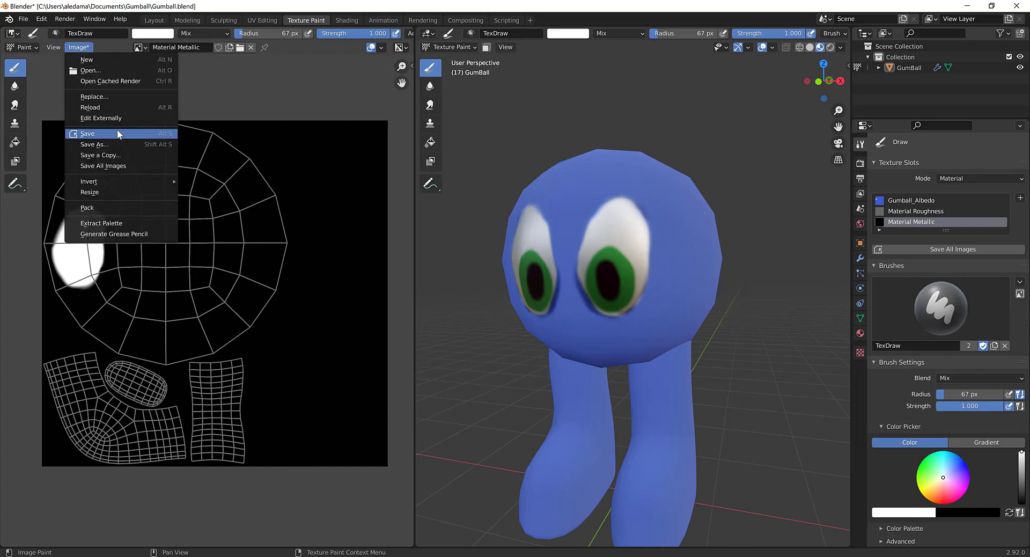
left_click(233, 122)
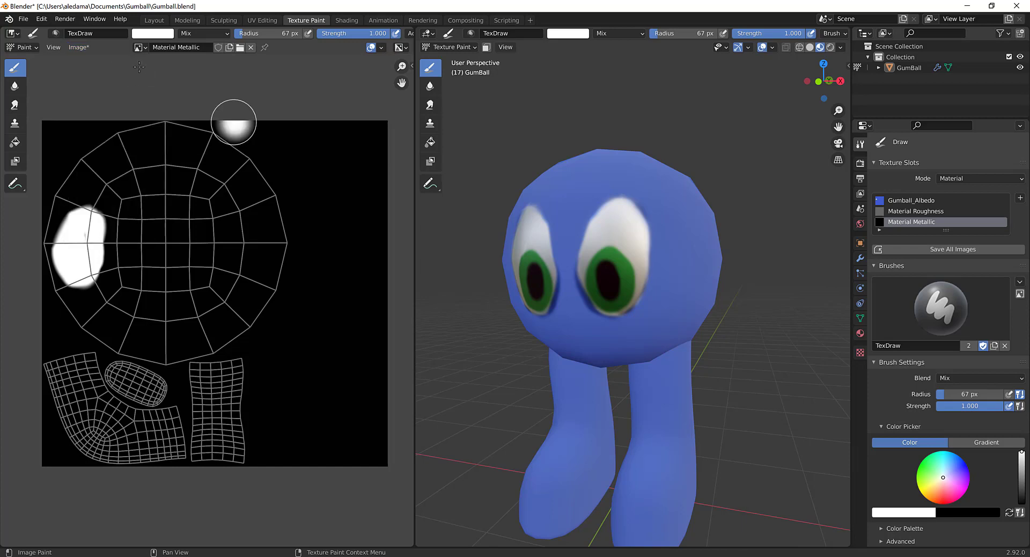
key("ctrl+z")
left_click(147, 47)
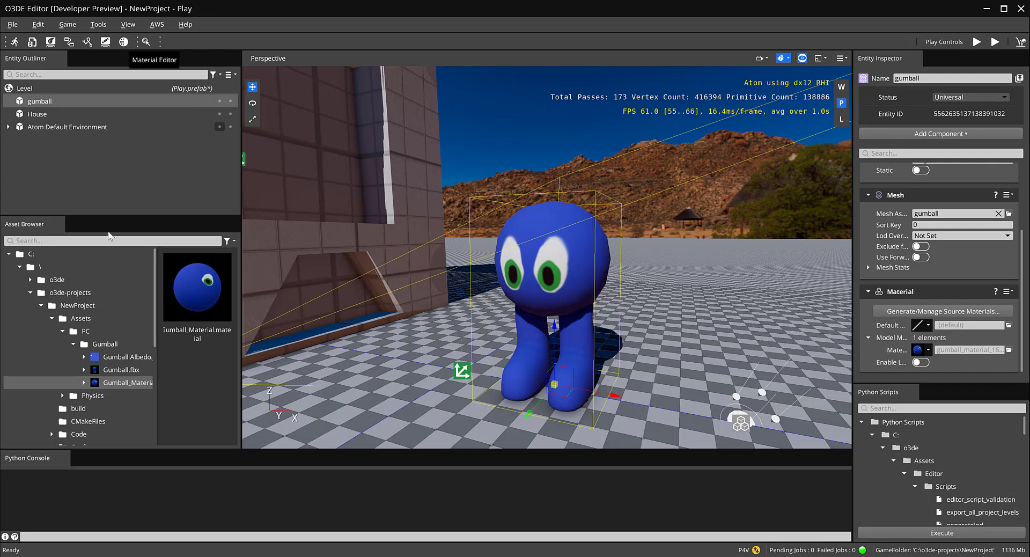
Step: Switch to the O3DE Editor, open Gumball_Material in the Material Editor and move its window aside
left_click(114, 377)
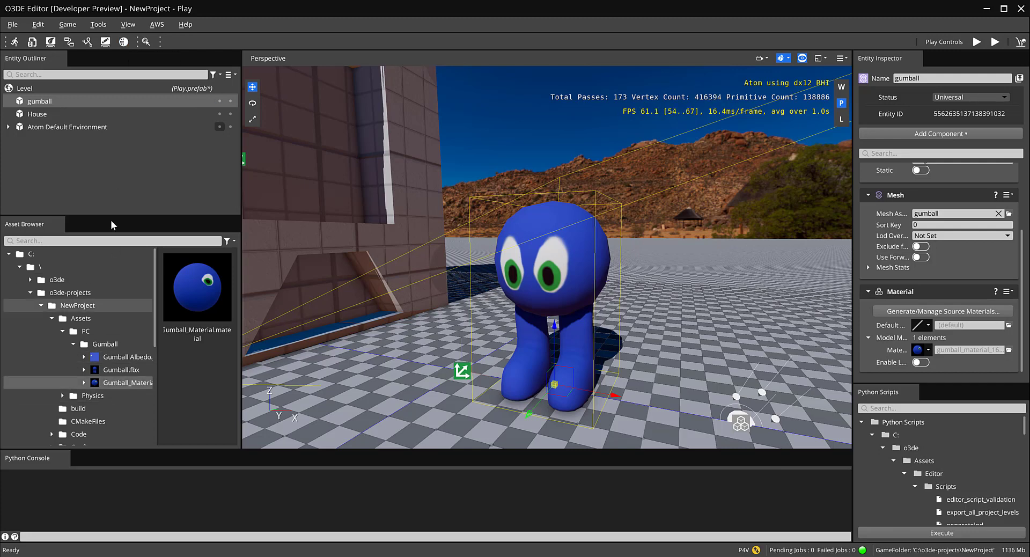
left_click(121, 23)
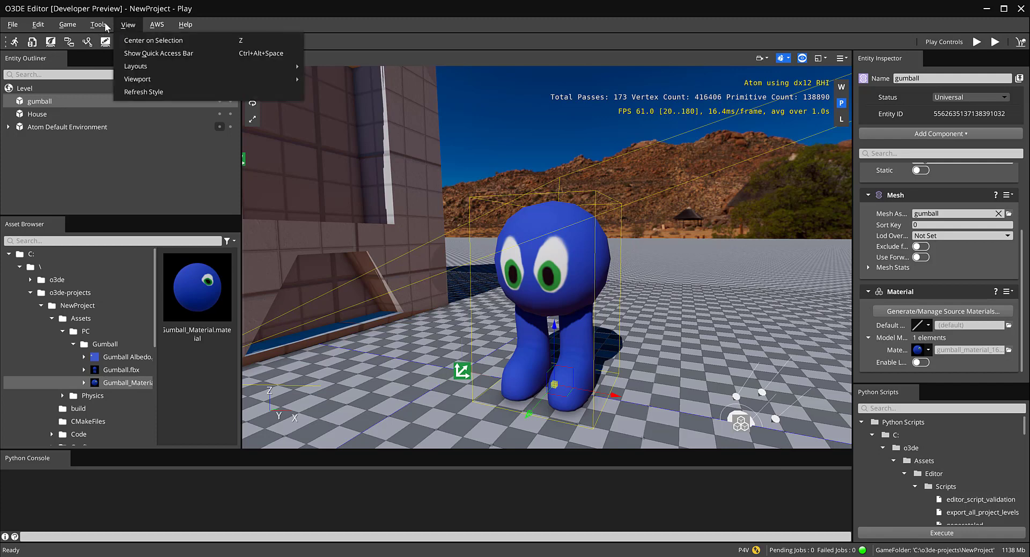
mouse_move(97, 28)
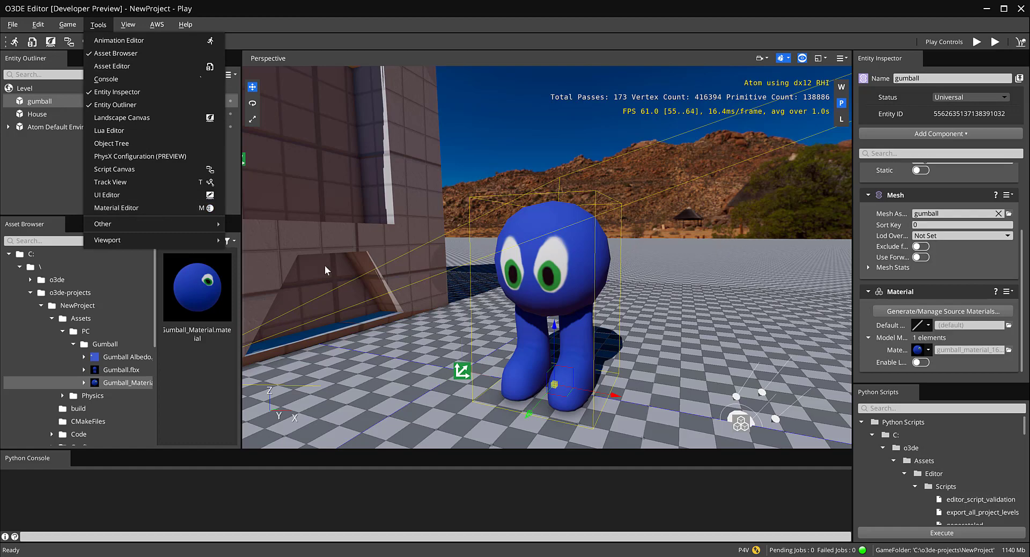
middle_click_drag(333, 262, 504, 335)
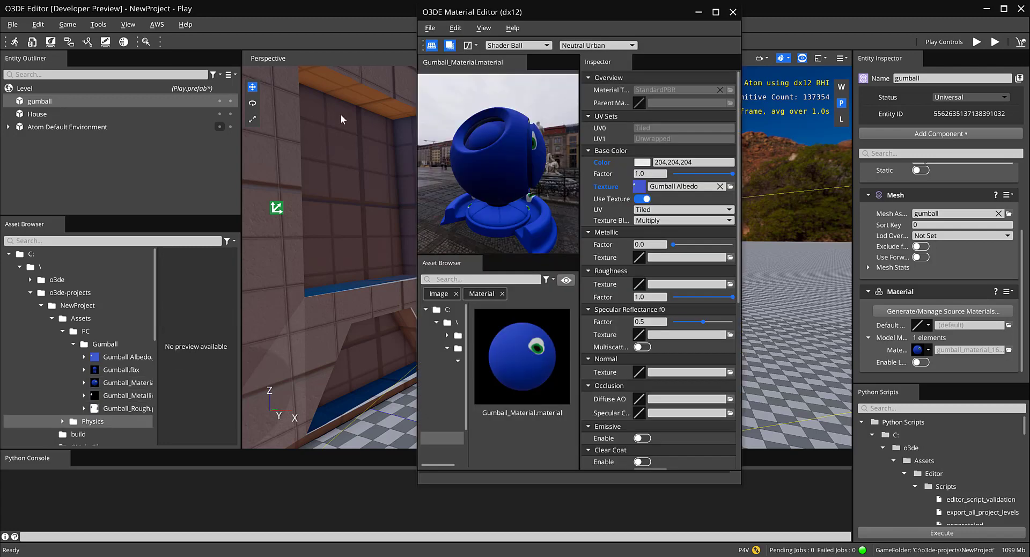
left_click_drag(547, 14, 774, 59)
Step: Centre the view on the gumball entity and examine its eyes and body from several angles
middle_click_drag(540, 201, 524, 186)
middle_click_drag(434, 169, 216, 12)
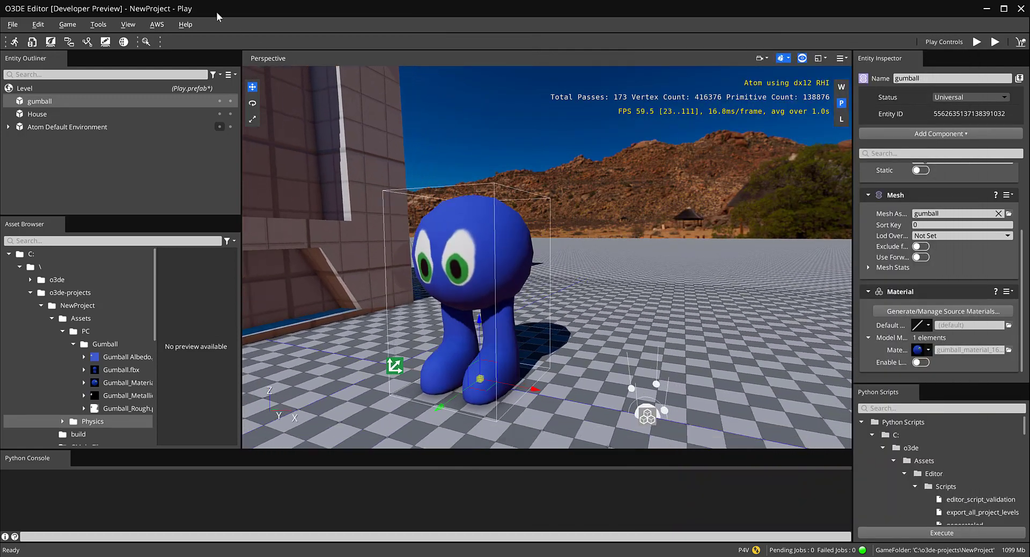
scroll(342, 252, "up", 3)
left_click_drag(342, 253, 368, 240, "alt")
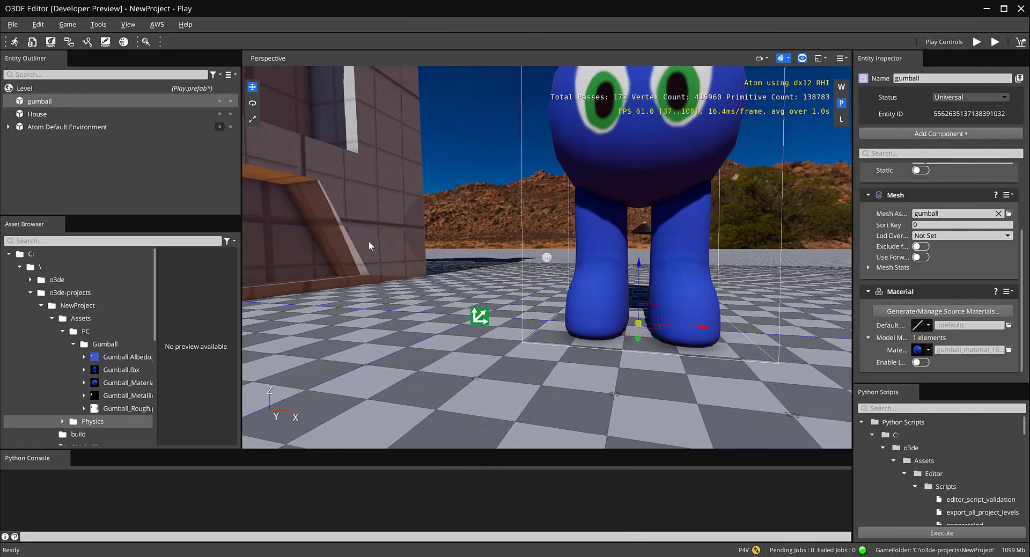
key("z")
left_click_drag(613, 260, 484, 332, "alt")
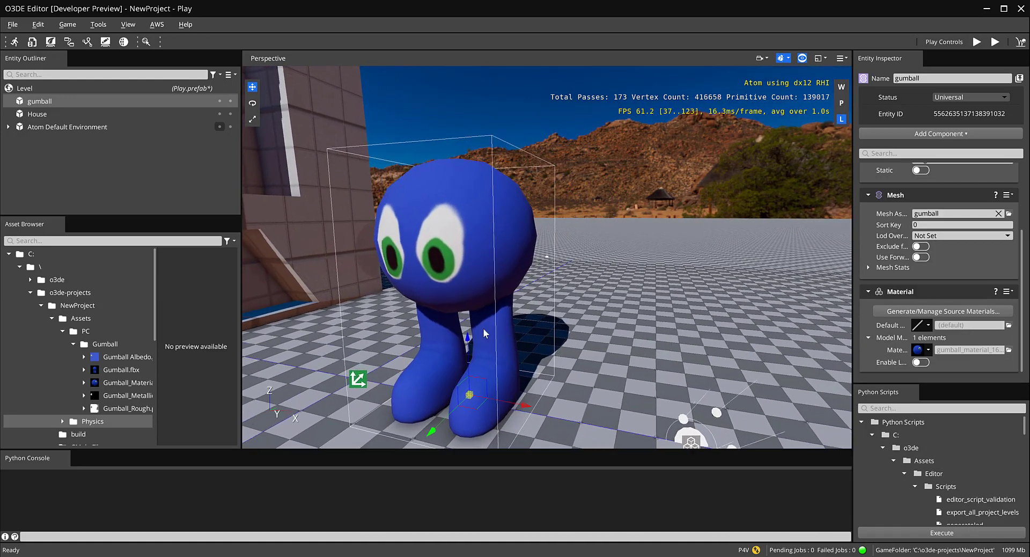
scroll(484, 331, "up", 2)
left_click_drag(459, 279, 476, 244, "alt")
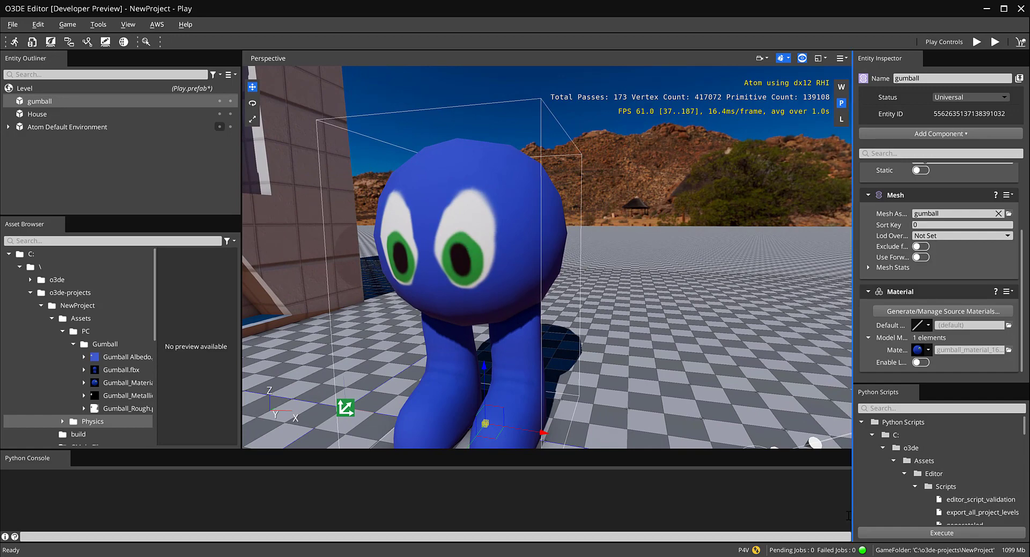
Step: Bring the Material Editor back to the front, widen its window to reveal the asset tree and reposition it
left_click(853, 556)
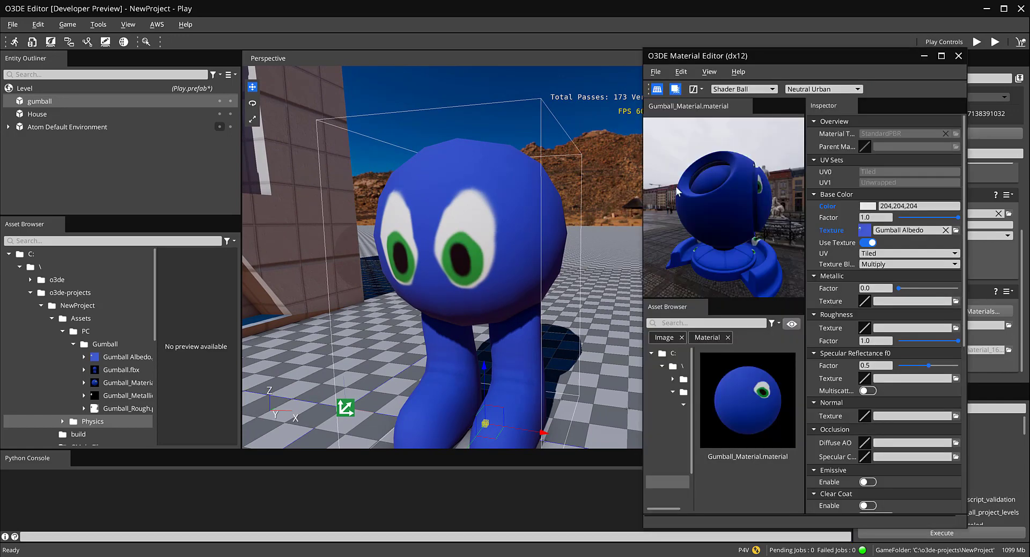
left_click_drag(639, 186, 430, 186)
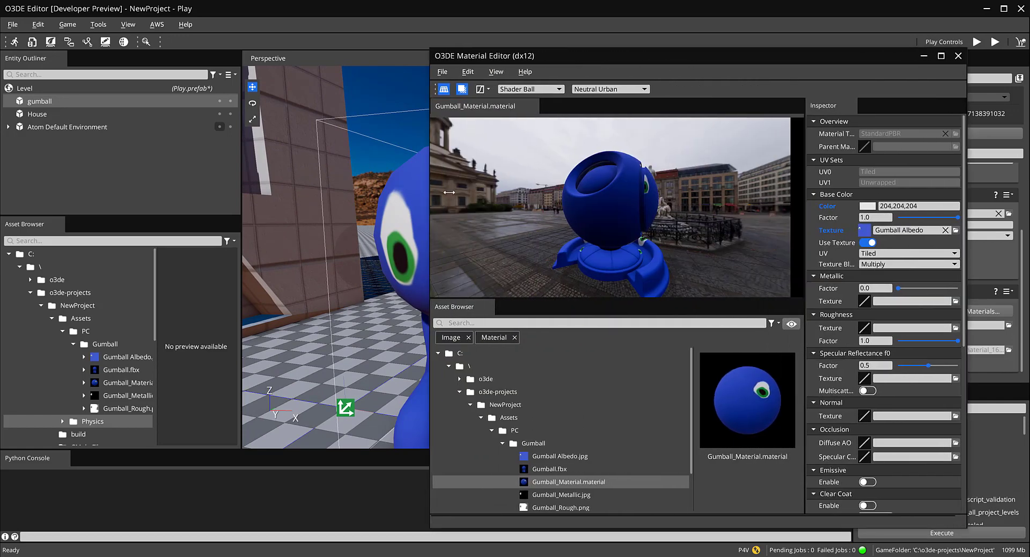
left_click_drag(803, 60, 560, 58)
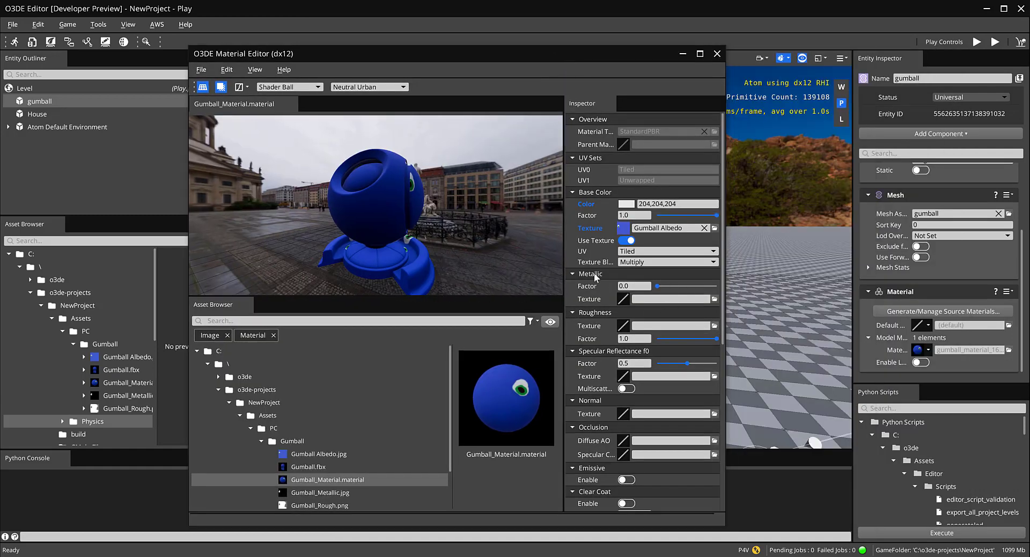
Step: Assign Gumball_Metallic.jpg as the Metallic texture and Gumball_Rough.png as the Roughness texture of Gumball_Material
scroll(370, 457, "down", 2)
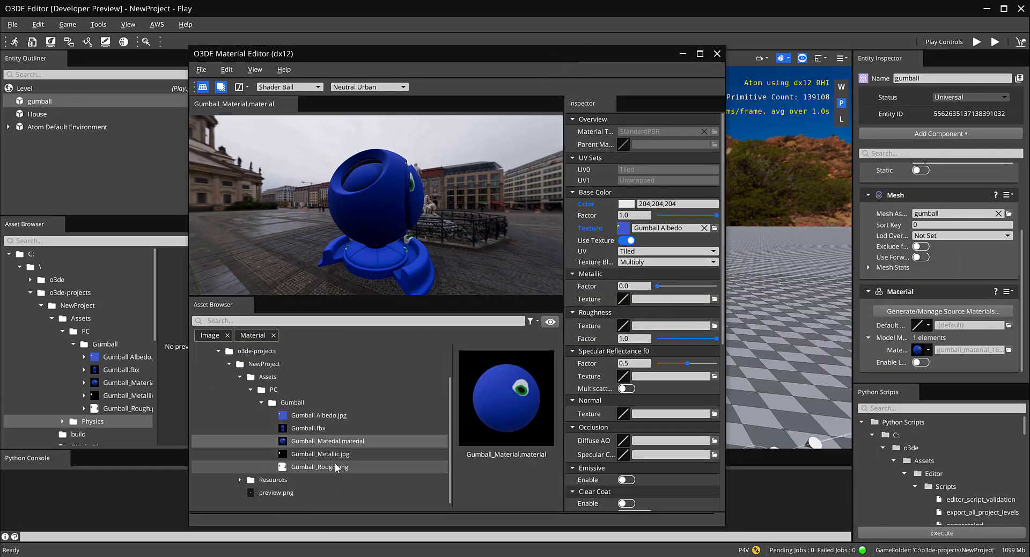
left_click_drag(325, 453, 689, 301)
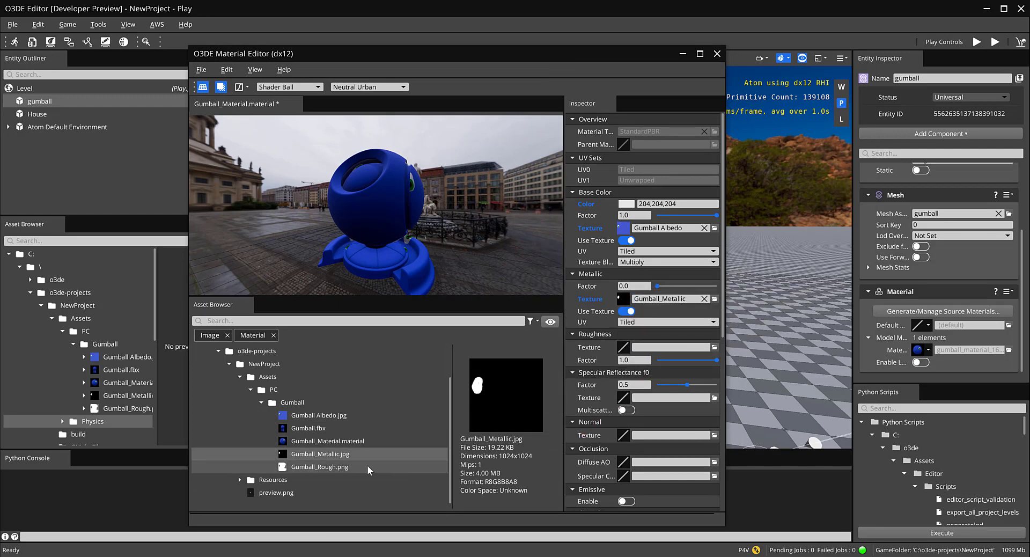
left_click_drag(311, 468, 653, 346)
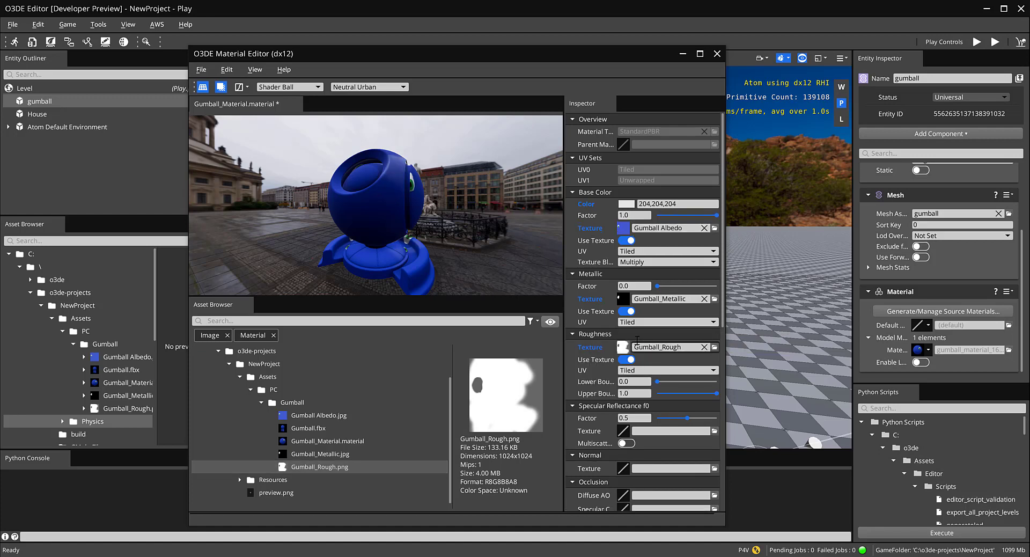
Step: Save the edited Gumball_Material and return to the level viewport
left_click_drag(414, 53, 790, 80)
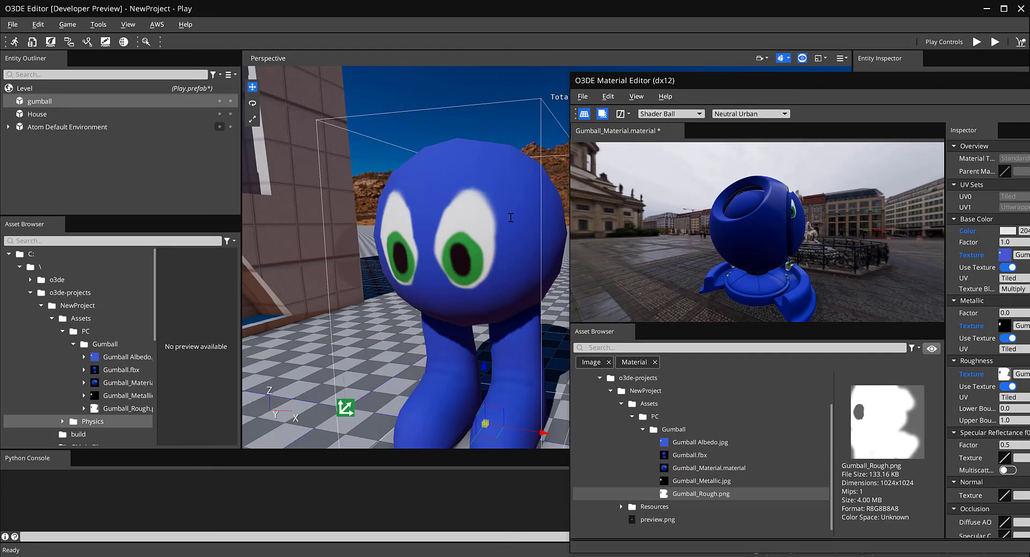
left_click(585, 100)
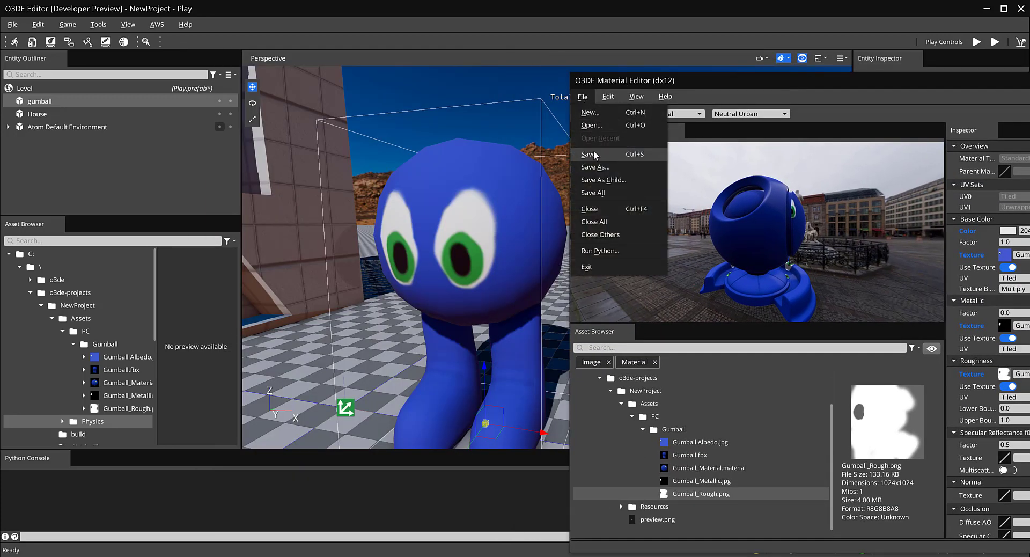
left_click(593, 152)
left_click(523, 236)
Step: Assign Gumball_Material from the project assets to the gumball entity's model material slot
middle_click_drag(558, 244, 538, 251, "alt")
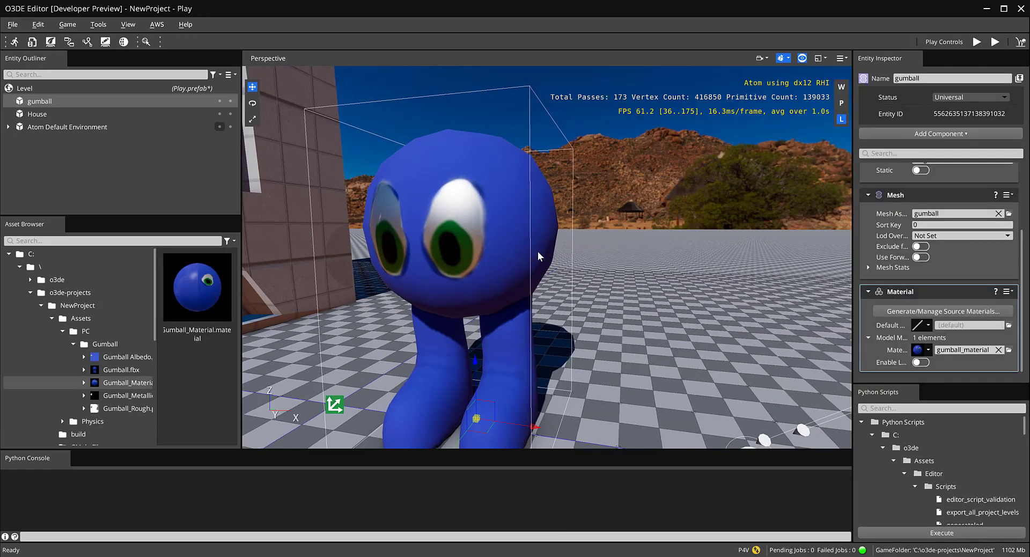
left_click_drag(550, 262, 519, 245, "alt")
middle_click_drag(519, 245, 460, 259)
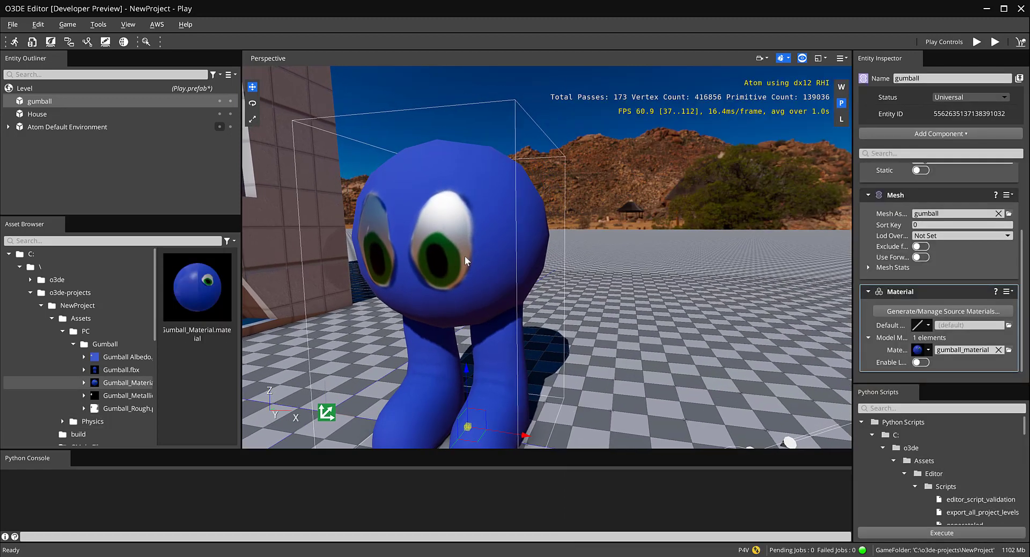
left_click_drag(128, 382, 958, 346)
Step: Inspect the metallic and roughness effect on the gumball's eyes from different angles and distances
scroll(530, 275, "down", 5)
scroll(523, 282, "up", 3)
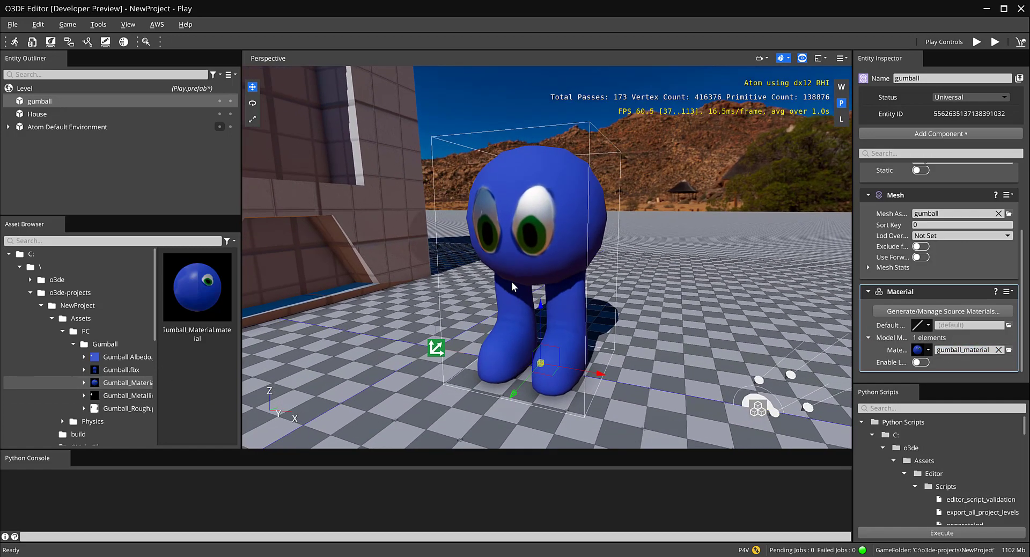
left_click_drag(499, 289, 662, 213, "alt")
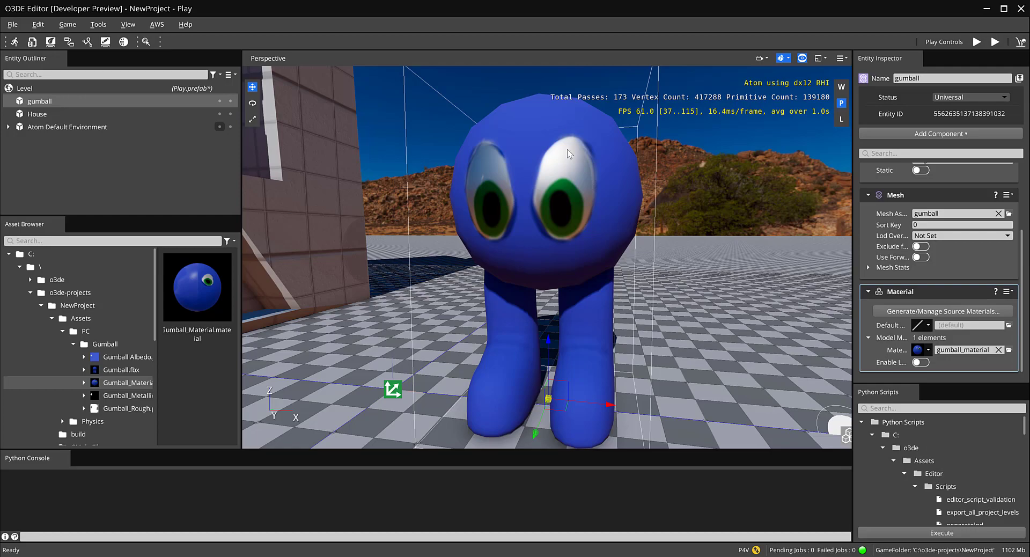
left_click_drag(631, 289, 745, 350, "alt")
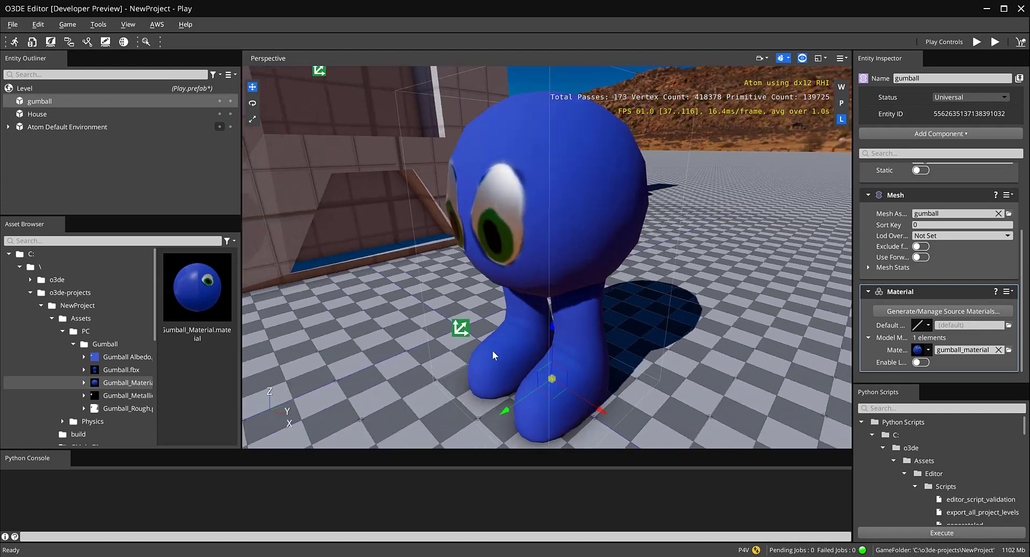